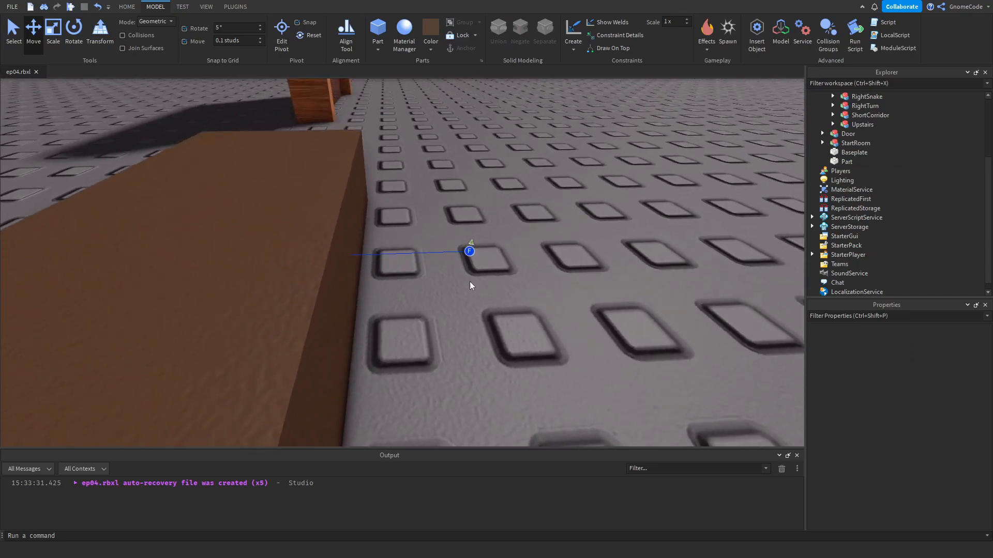
Set the movement snap to 0.5 studs and shorten the brown part on the baseplate to 3.5 studs in length
right_click_drag(557, 311, 522, 298)
key("s")
left_click(365, 202)
left_click(232, 40)
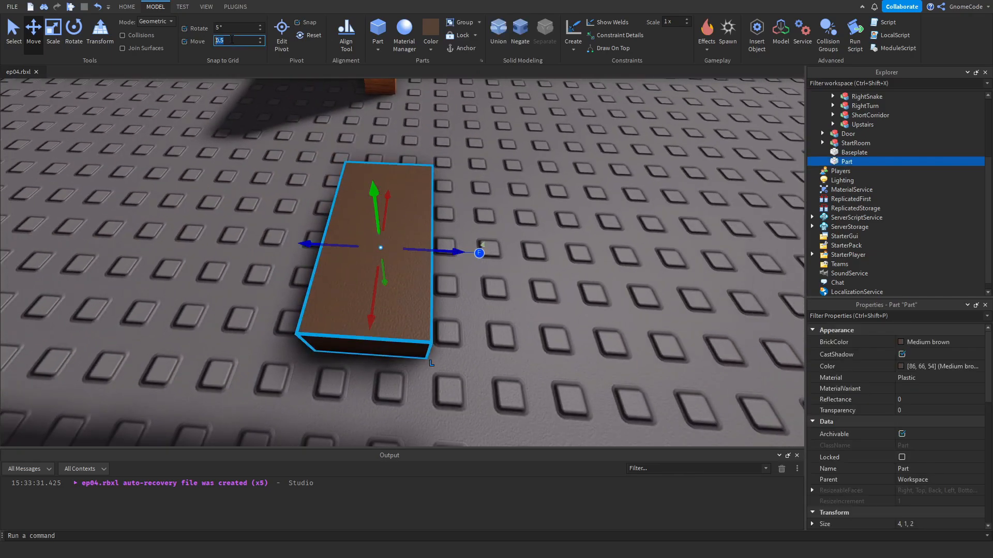
scroll(904, 430, "down", 1)
right_click_drag(519, 309, 519, 309)
key("d")
key("ctrl+3")
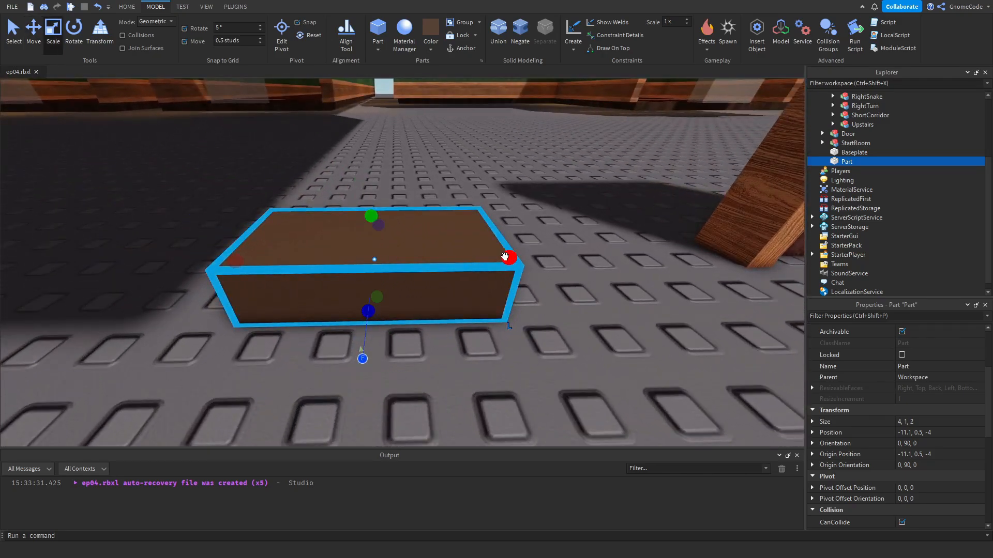
left_click_drag(506, 257, 484, 258)
right_click_drag(484, 258, 501, 255)
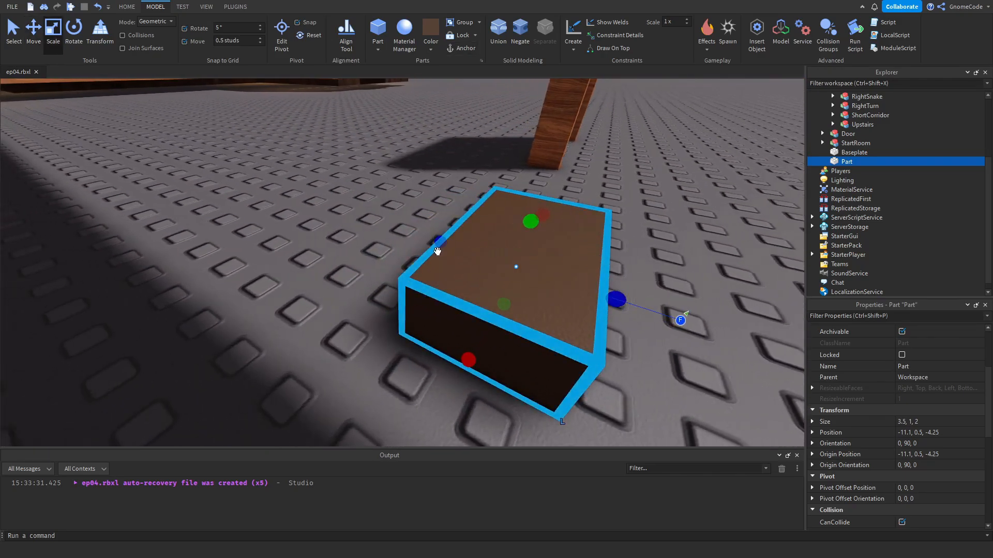
Enlarge the brown part to 2.5 studs deep and 3 studs high, and rename it TemplateDrawer
left_click_drag(437, 250, 414, 239)
right_click_drag(409, 238, 409, 239)
left_click_drag(434, 277, 439, 186)
right_click_drag(523, 248, 561, 269)
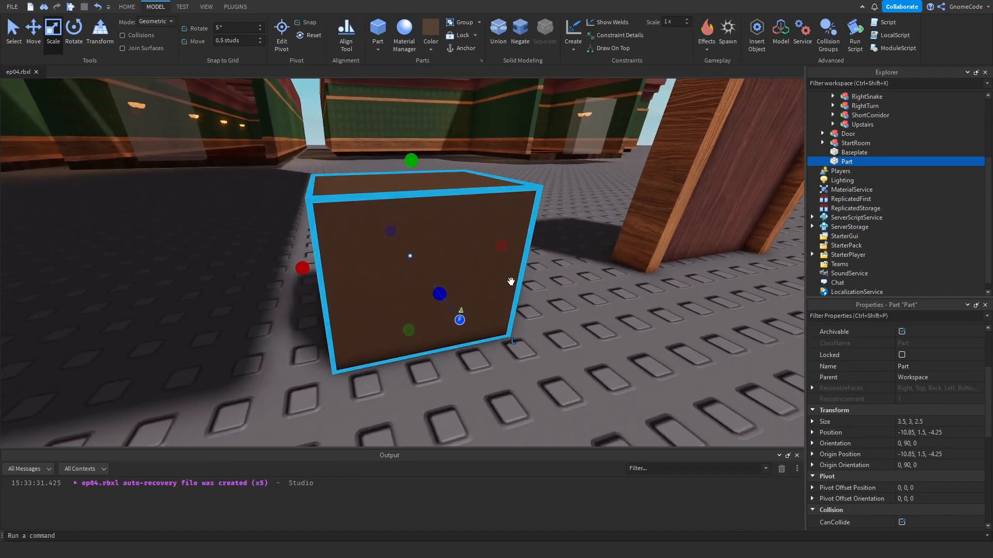
right_click_drag(483, 270, 483, 270)
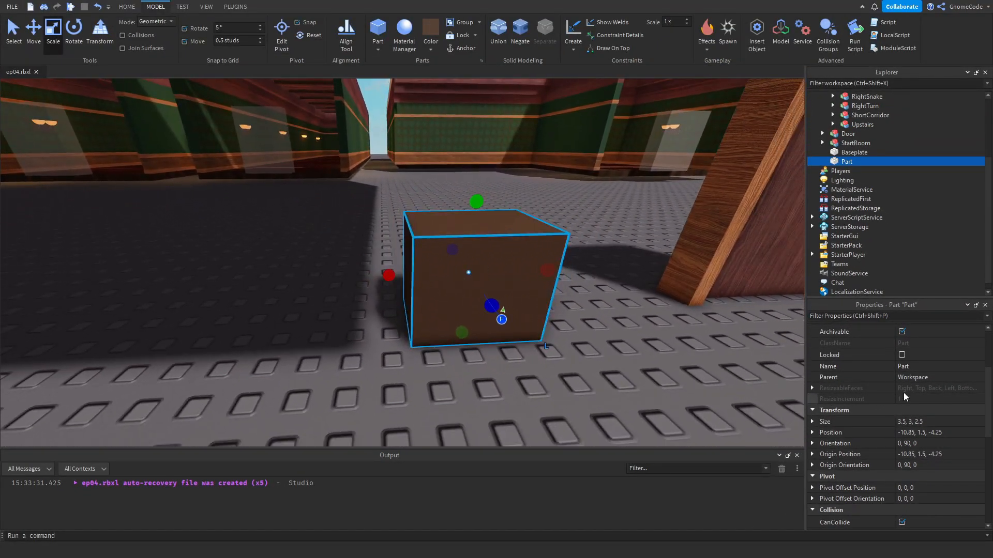
left_click(944, 368)
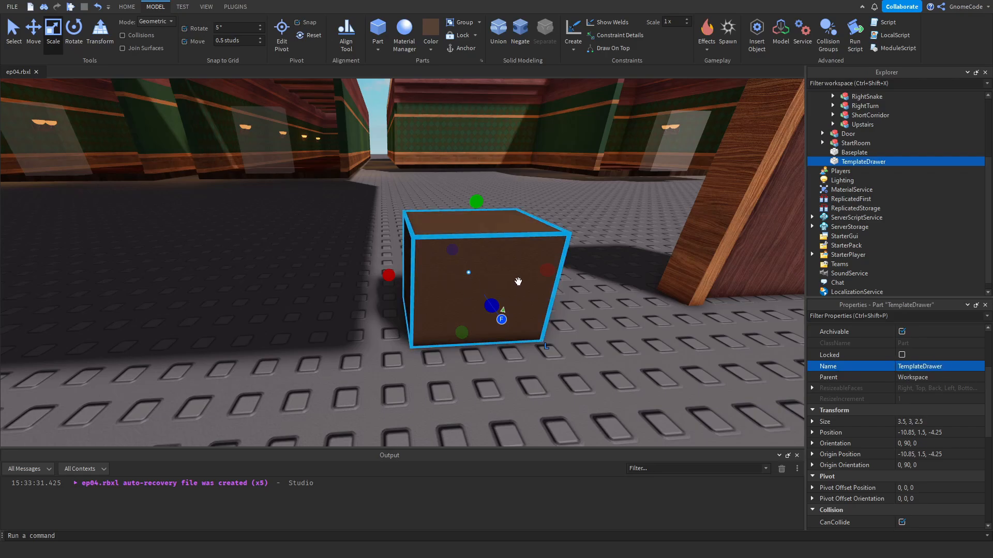
Select the Door model and set the movement snap to 1 stud
right_click_drag(565, 312, 494, 336)
key("w")
key("w")
left_click(271, 308)
left_click(504, 341)
key("w")
left_click(494, 336)
left_click(219, 40)
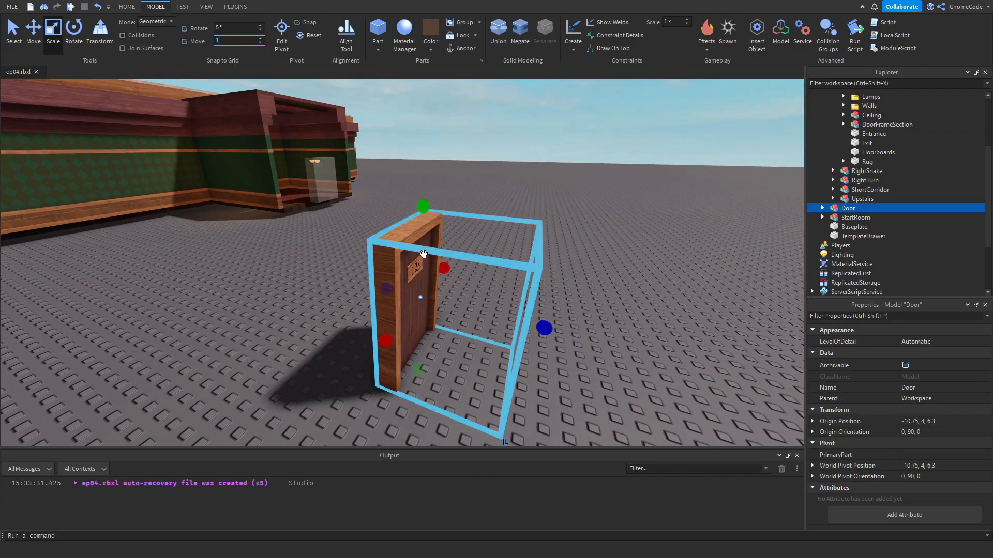
Try placing a duplicate of the door at the long corridor's entrance, and delete the copy
left_click_drag(414, 314, 226, 367)
right_click_drag(414, 314, 226, 368)
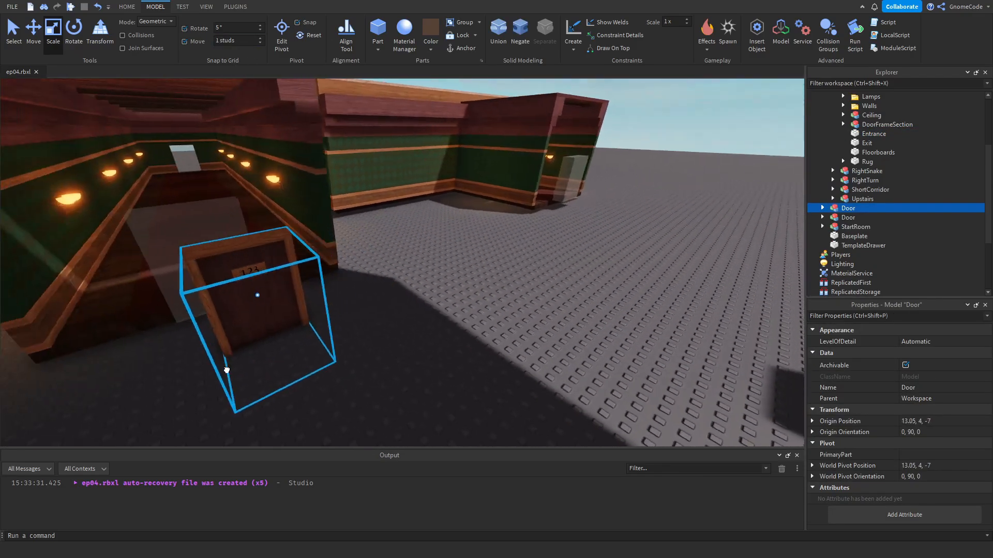
left_click_drag(226, 367, 330, 266)
left_click_drag(386, 293, 539, 440)
key("Delete")
Set the transparency of the TemplateDrawer part to 0.5
right_click_drag(279, 262, 280, 262)
key("w")
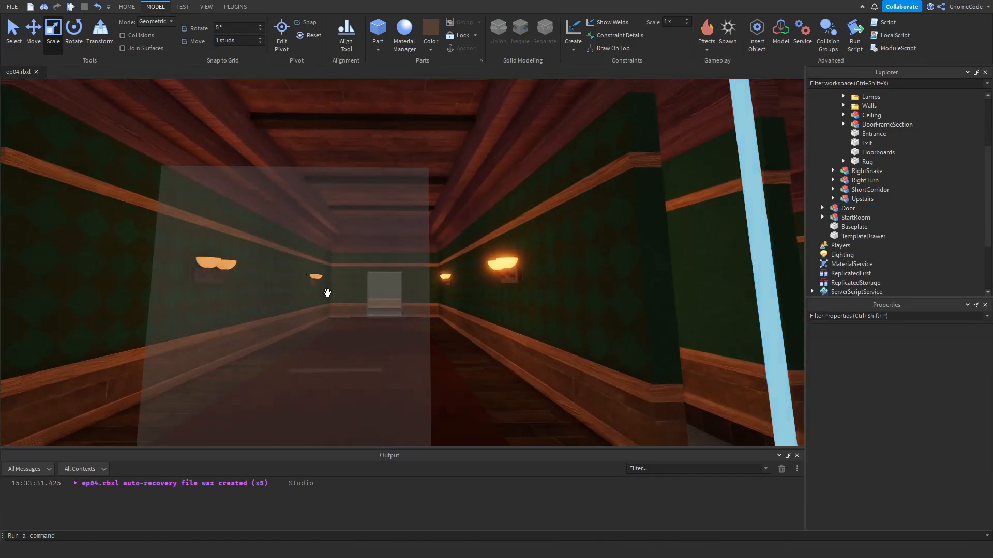
right_click_drag(430, 299, 430, 301)
key("s")
key("w")
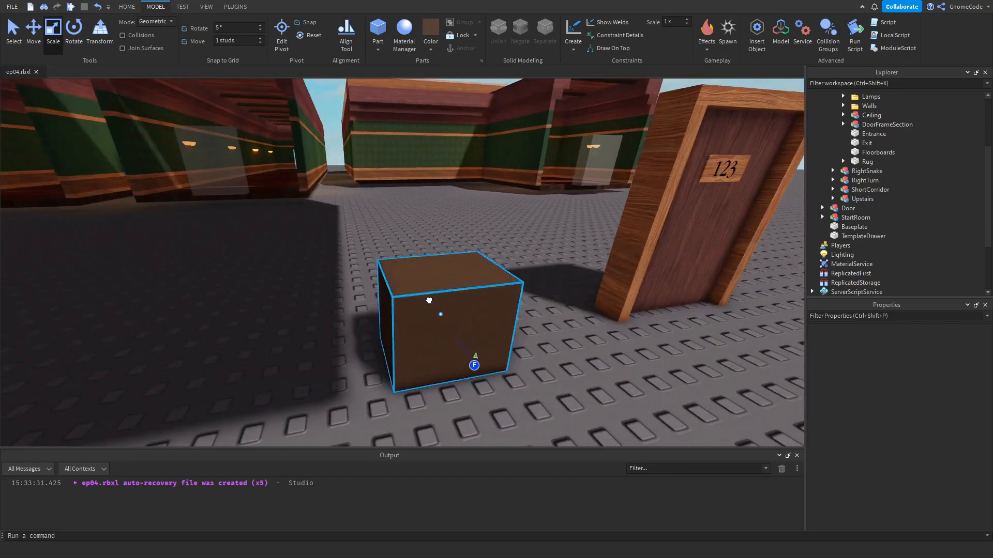
left_click(430, 301)
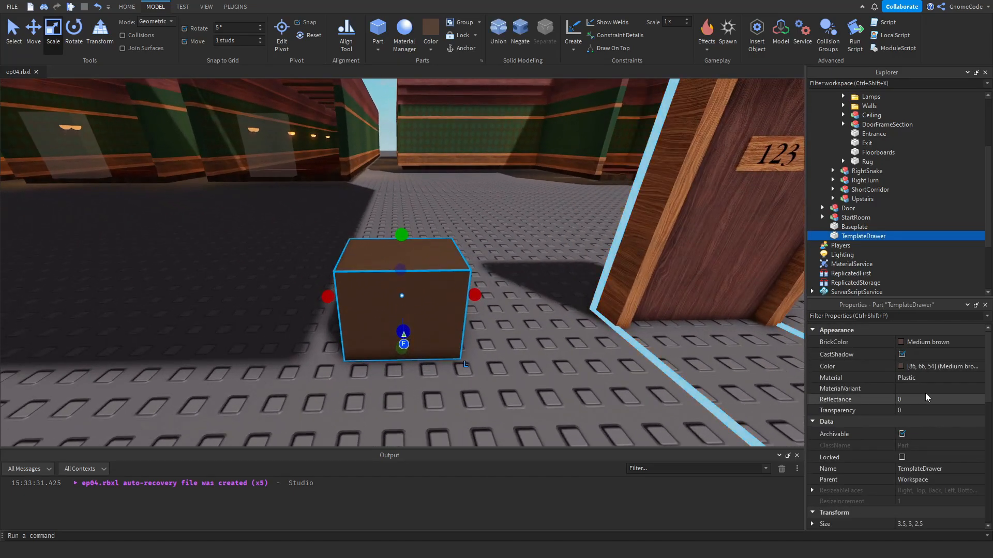
scroll(941, 389, "down", 5)
scroll(925, 413, "up", 4)
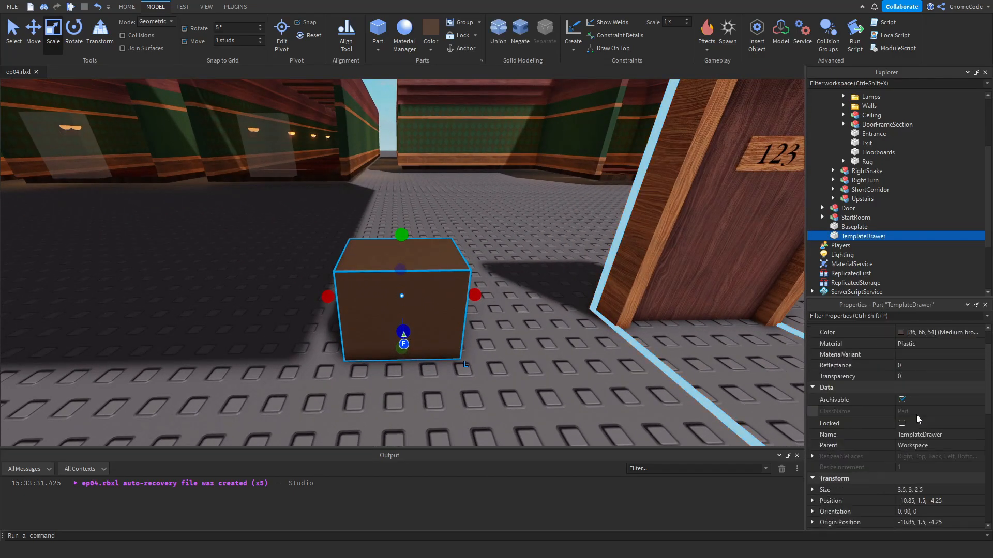
left_click(917, 376)
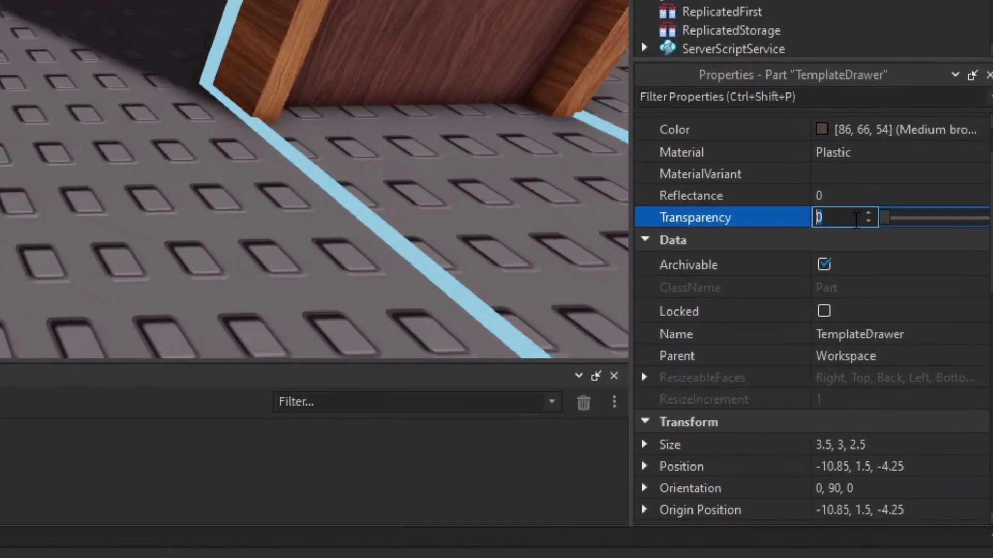
Turn off CanCollide, CanQuery and CanTouch for TemplateDrawer, and turn on Anchored
scroll(852, 269, "down", 6)
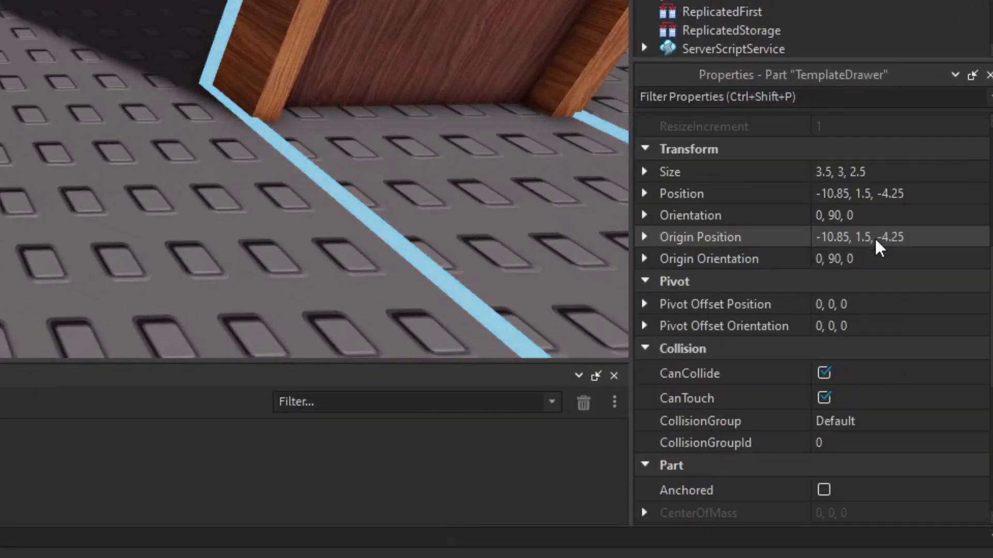
left_click(825, 238)
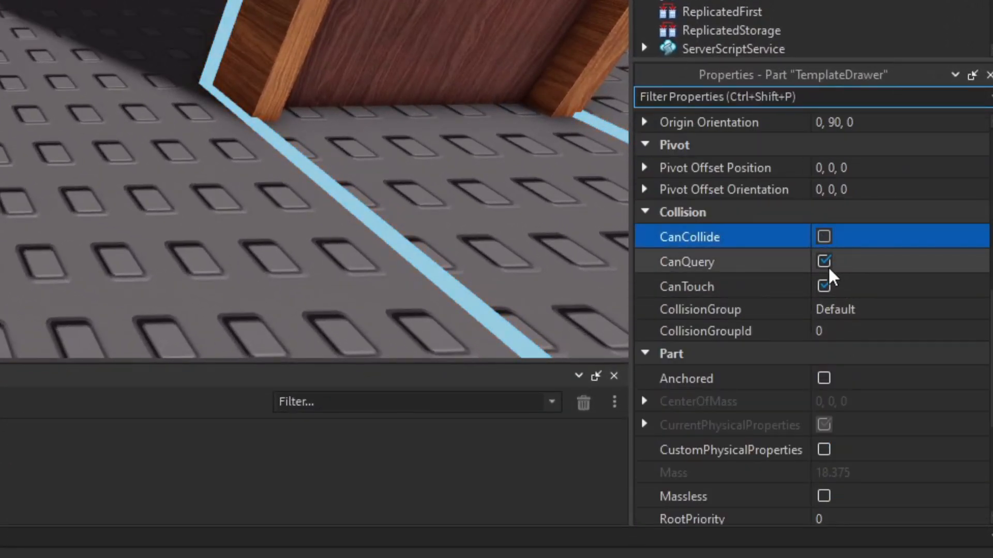
left_click(825, 262)
left_click(825, 286)
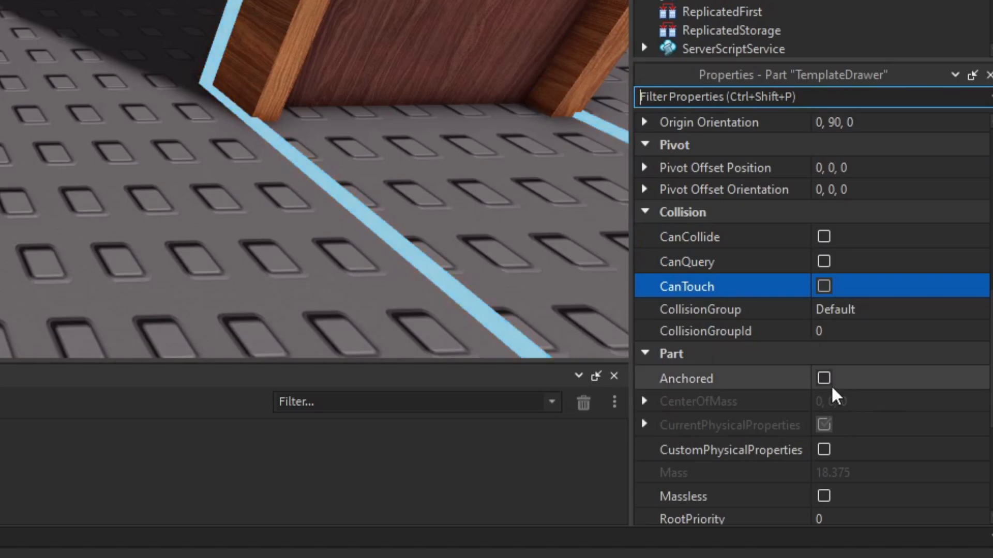
left_click(823, 380)
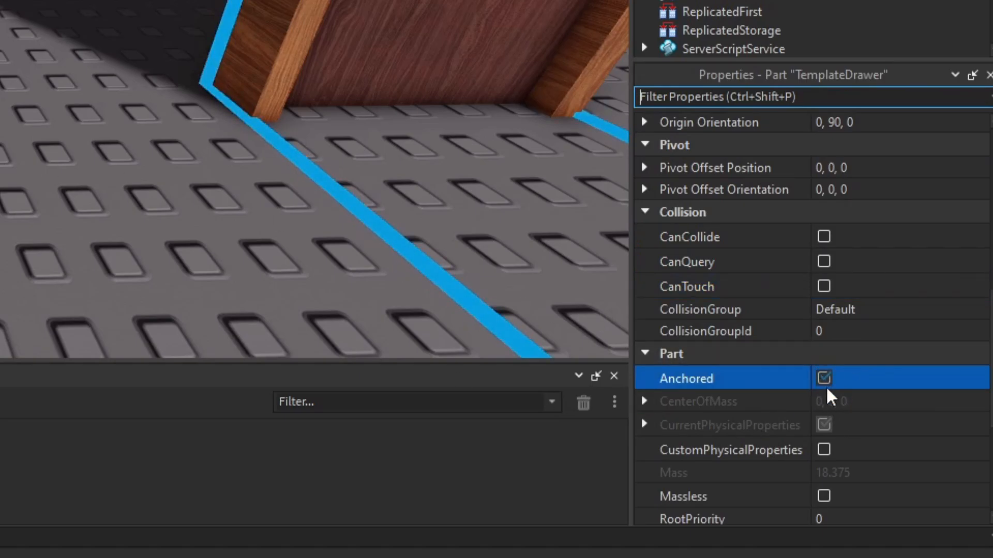
left_click(34, 156)
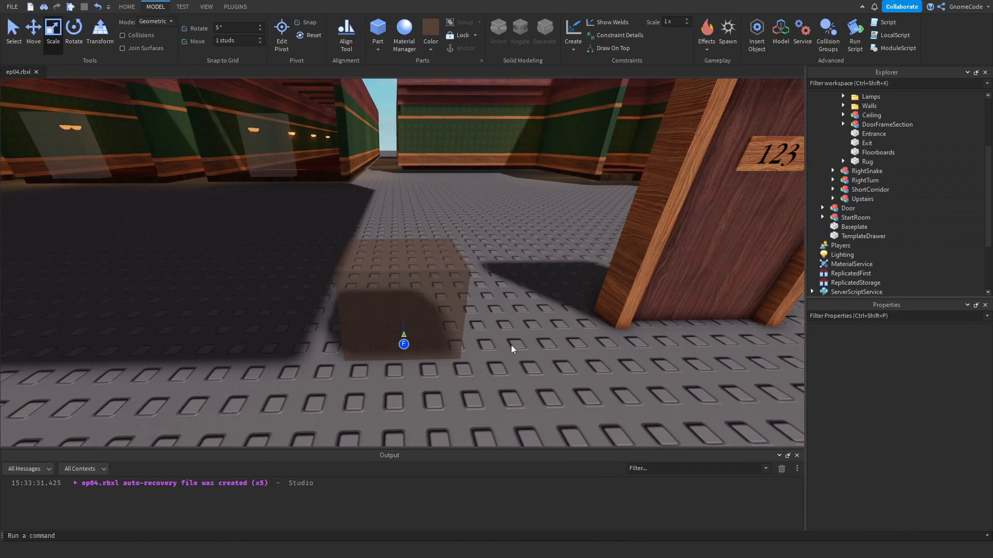
Move TemplateDrawer from the baseplate into the long corridor, onto the floorboards beside the wall
mouse_move(447, 348)
left_mouse_down()
mouse_move(463, 319)
mouse_move(444, 342)
mouse_move(466, 344)
left_mouse_up()
scroll(463, 319, "down", 3)
key("w")
key("w")
right_click_drag(466, 344, 466, 343)
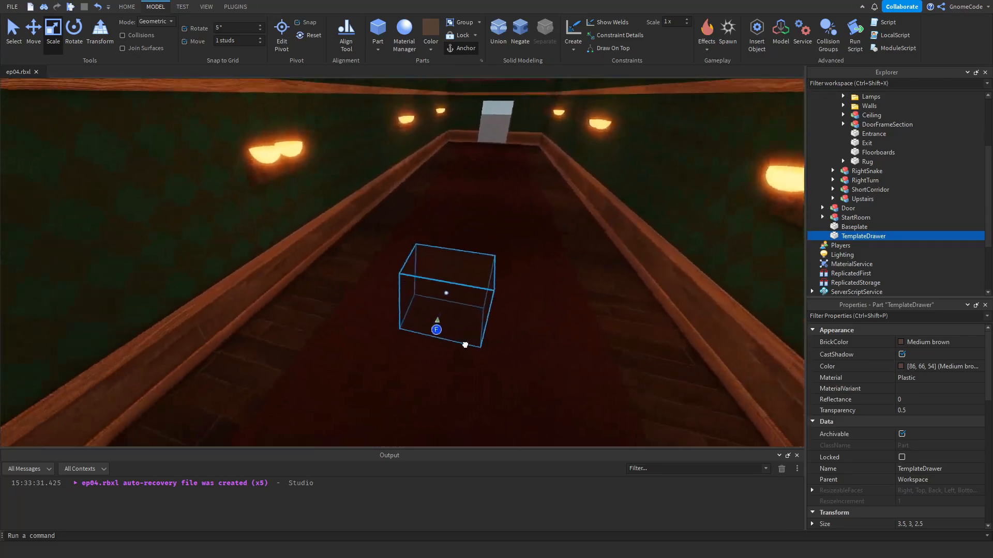
left_click_drag(466, 344, 329, 350)
key("w")
right_click_drag(461, 327, 460, 327)
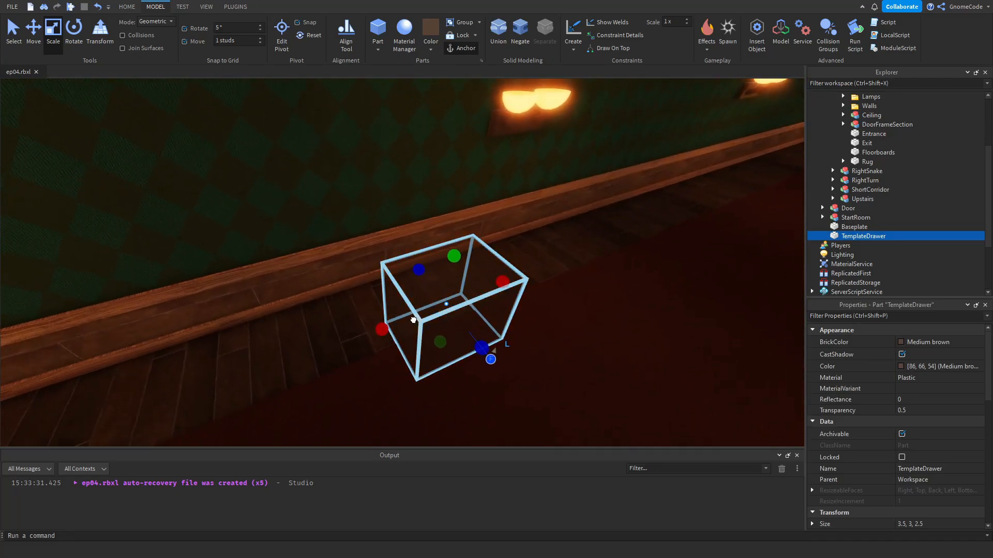
left_click_drag(423, 353, 385, 311)
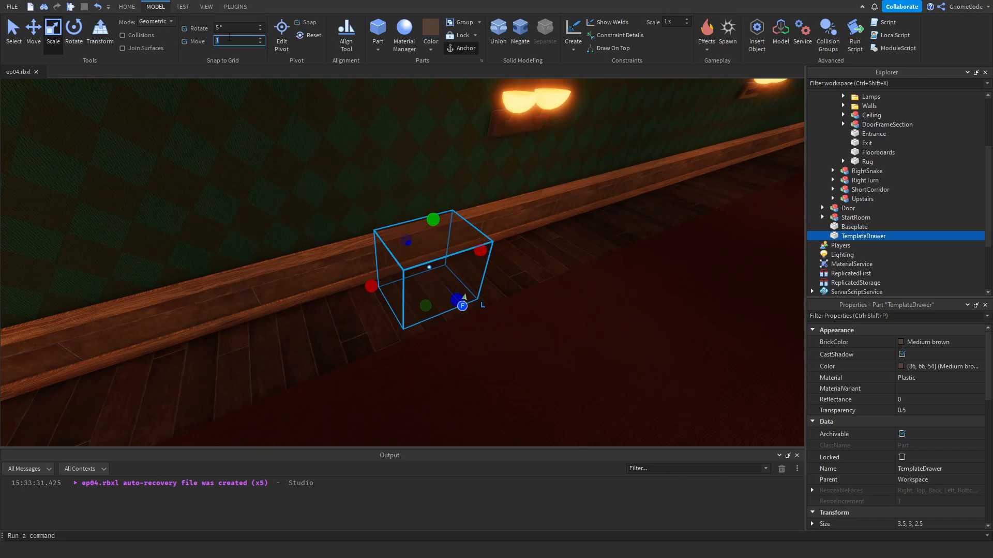
Set the movement snap to 0.1 studs and nudge TemplateDrawer up against the corridor wall's baseboard
key("w")
right_click_drag(485, 213, 485, 213)
key("ctrl+2")
left_click_drag(540, 242, 532, 242)
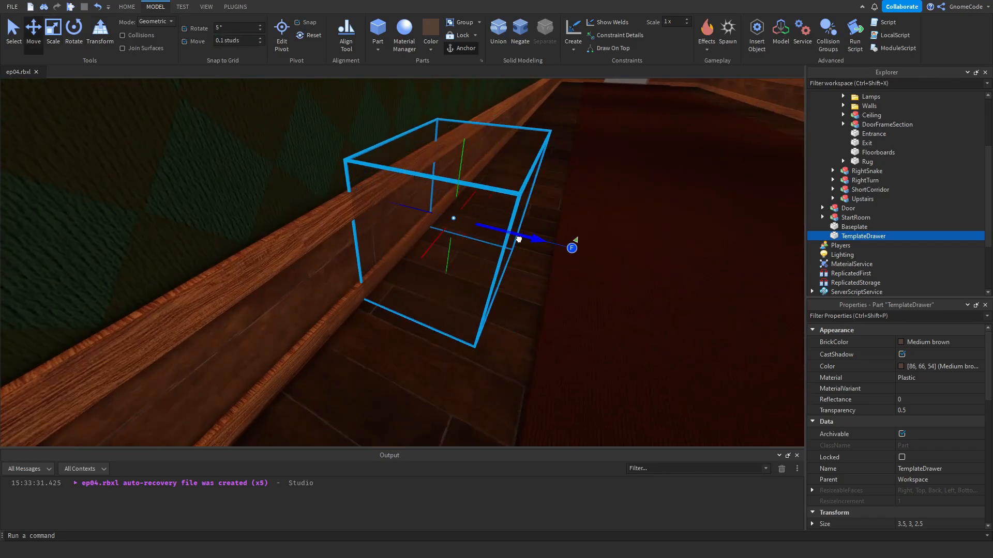
right_click_drag(551, 248, 549, 246)
key("w")
right_click_drag(505, 305, 503, 299)
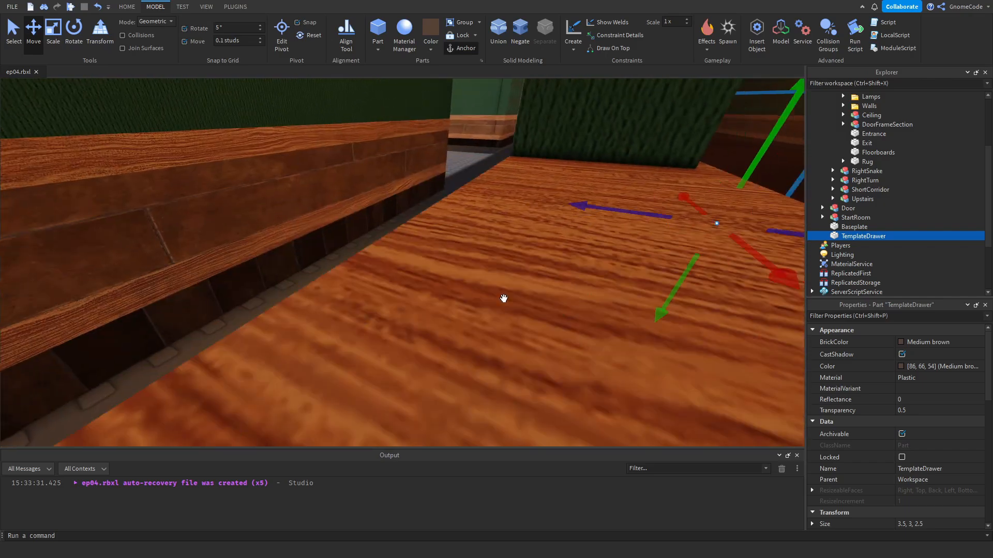
Set the movement snap to 1 stud and place a duplicate of TemplateDrawer farther along the same wall
right_click_drag(547, 251, 552, 250)
key("s")
key("w")
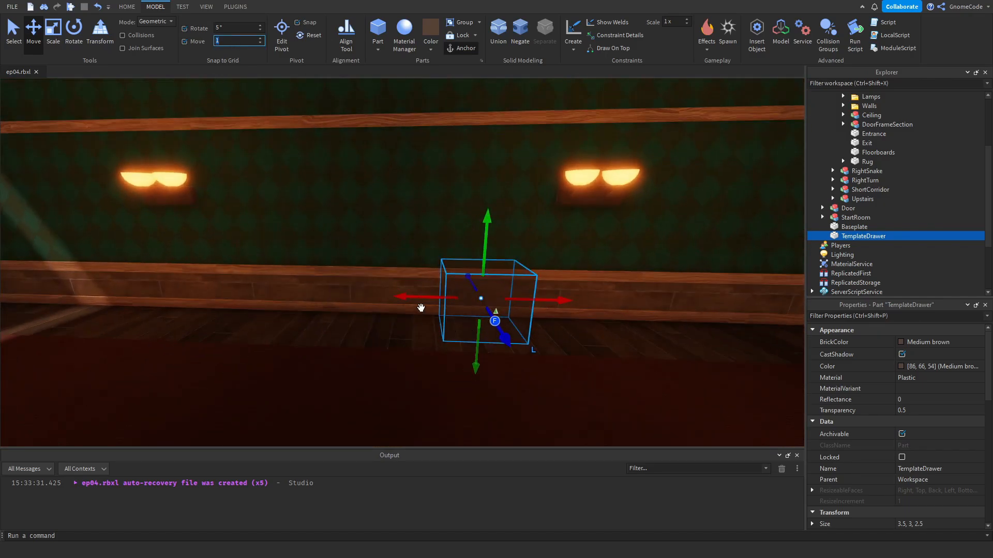
key("ctrl+d")
left_click_drag(418, 299, 590, 326)
key("a")
right_click_drag(590, 326, 515, 329)
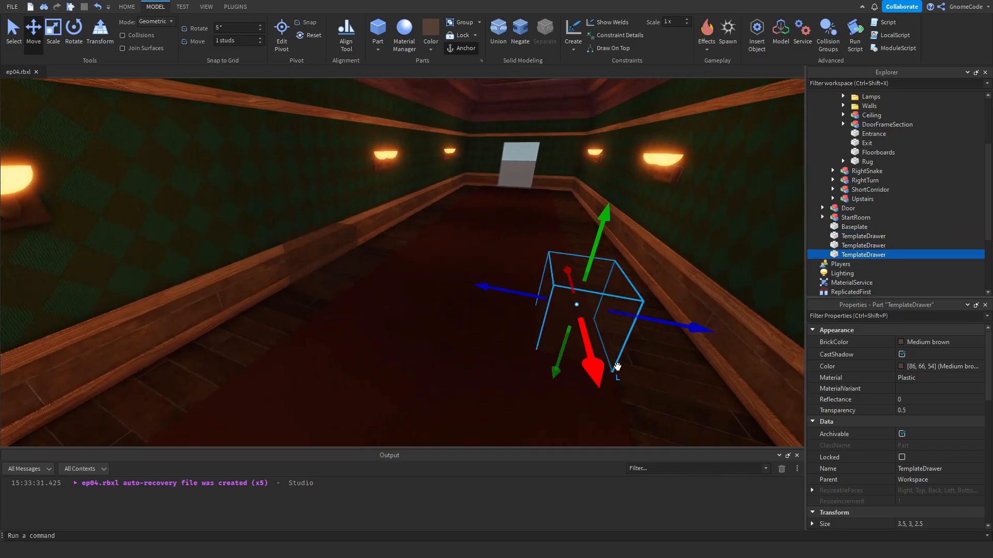
Position a third TemplateDrawer copy against the opposite corridor wall
right_click_drag(618, 367, 615, 367)
left_click_drag(478, 323, 456, 310)
left_click_drag(355, 270, 420, 280)
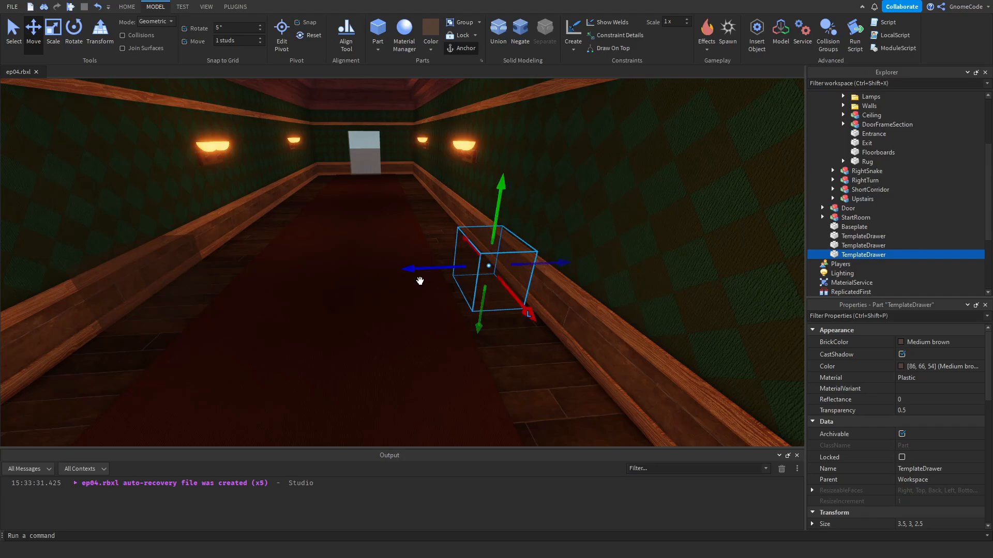
right_click_drag(420, 281, 442, 263)
key("a")
key("d")
left_click_drag(693, 315, 651, 294)
key("d")
right_click_drag(641, 337, 635, 336)
key("a")
key("s")
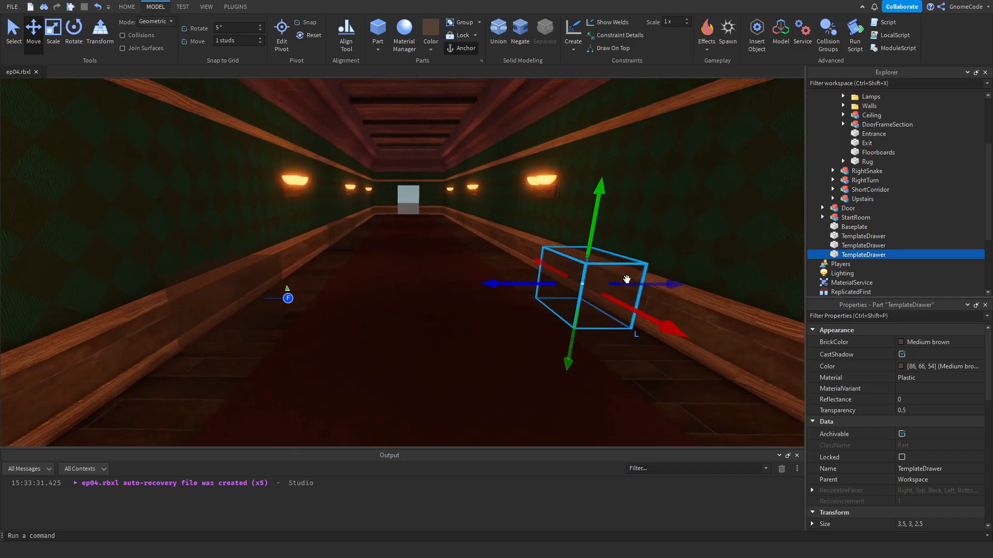
Group the three TemplateDrawer parts into a folder named Furniture
left_click(862, 236, "ctrl")
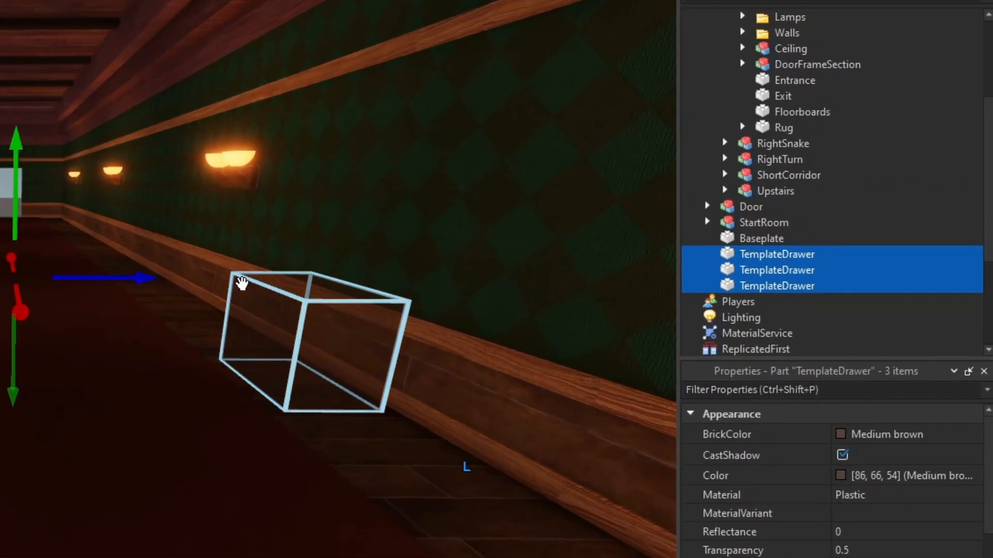
key("ctrl+alt+g")
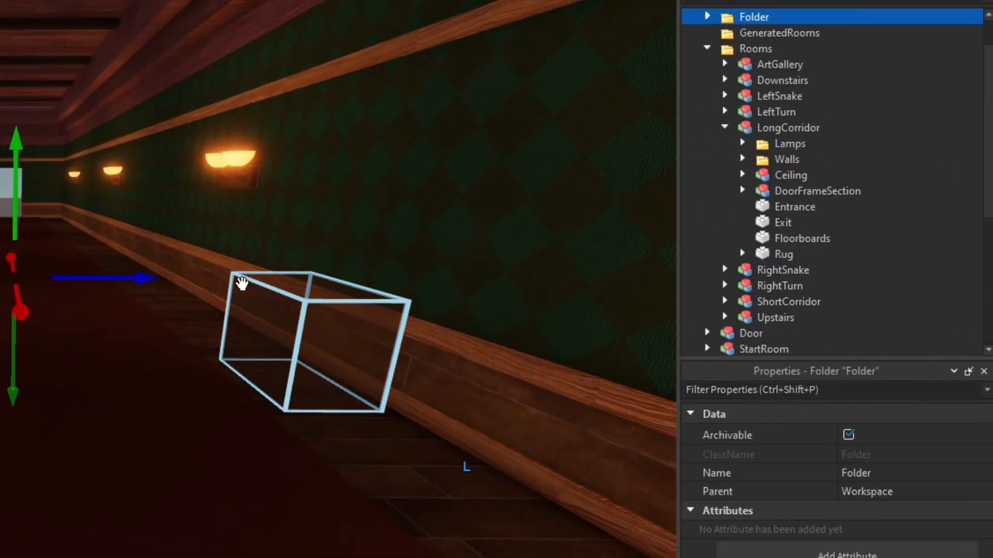
scroll(777, 109, "up", 1)
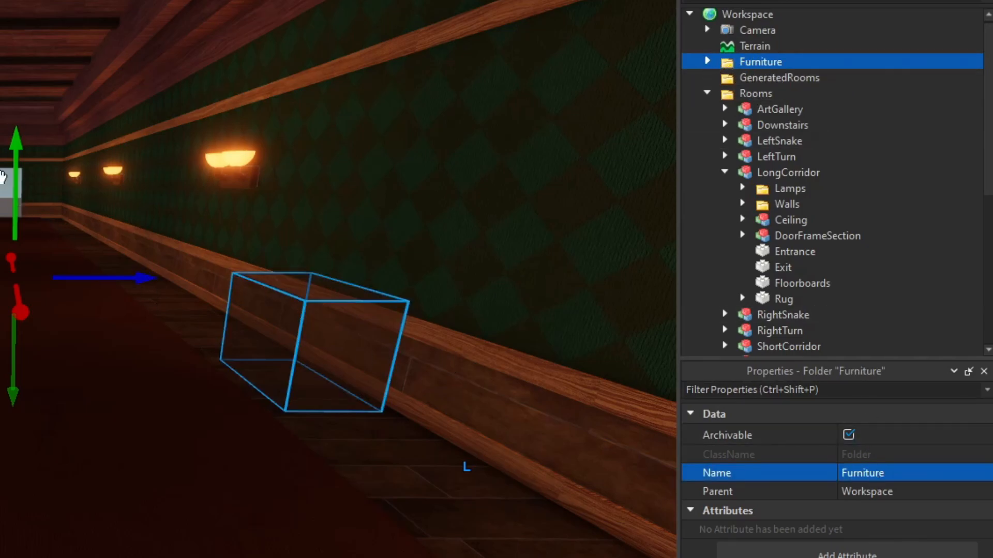
left_click_drag(15, 176, 35, 148)
key("ctrl+z")
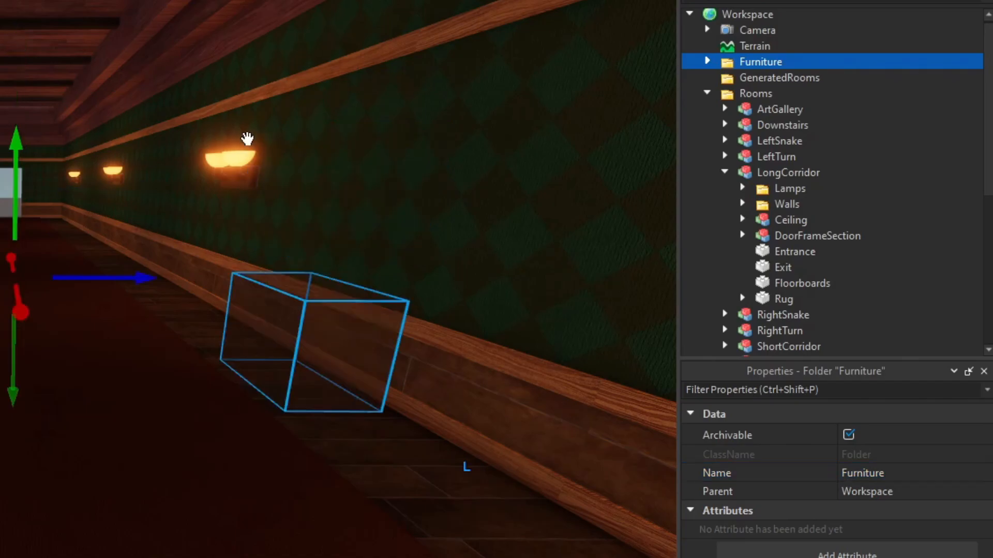
Move the Furniture folder into the LongCorridor room model
right_click_drag(284, 197, 315, 204)
right_click_drag(381, 216, 379, 208)
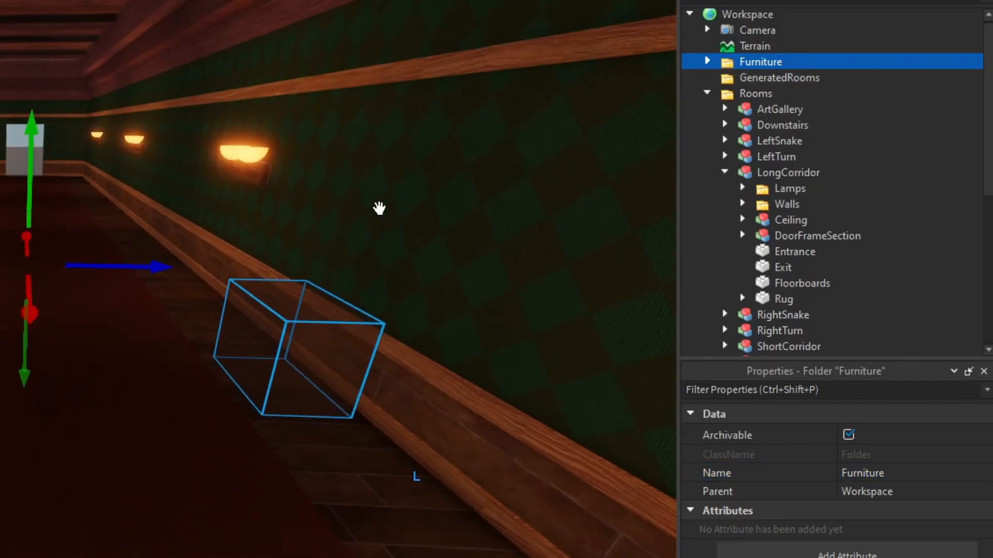
scroll(379, 208, "down", 10)
left_click(184, 239)
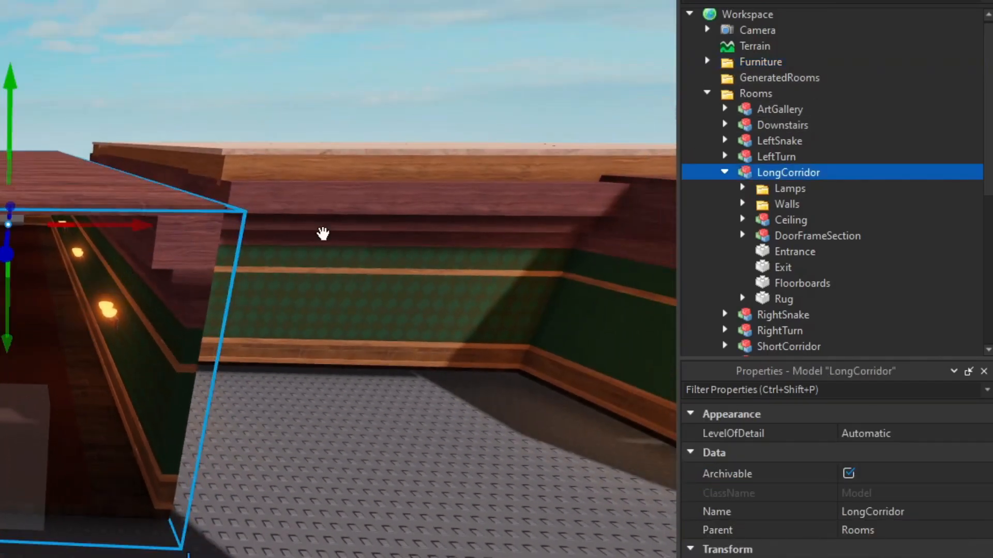
mouse_move(324, 233)
right_mouse_down()
mouse_move(200, 305)
mouse_move(209, 279)
mouse_move(313, 240)
right_mouse_up()
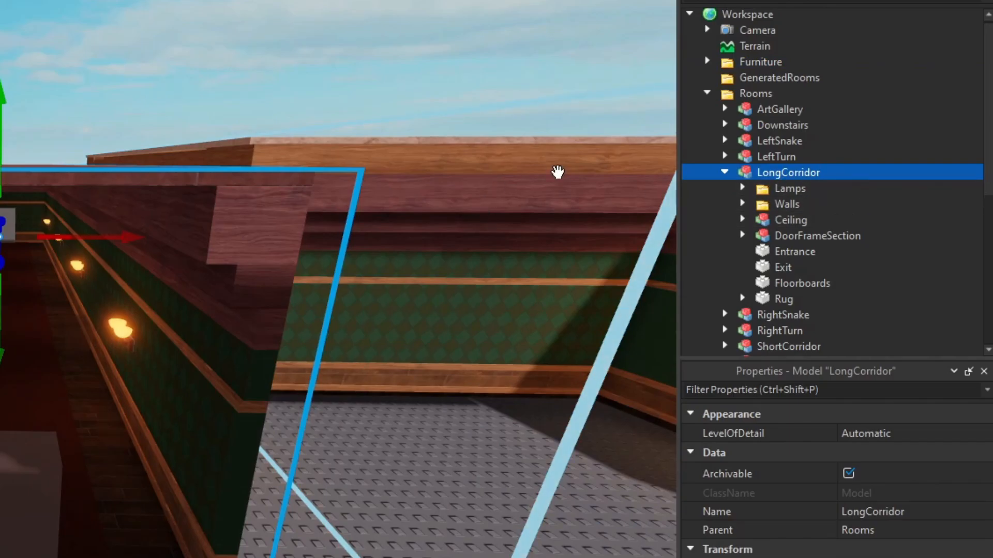
left_click_drag(755, 57, 837, 184)
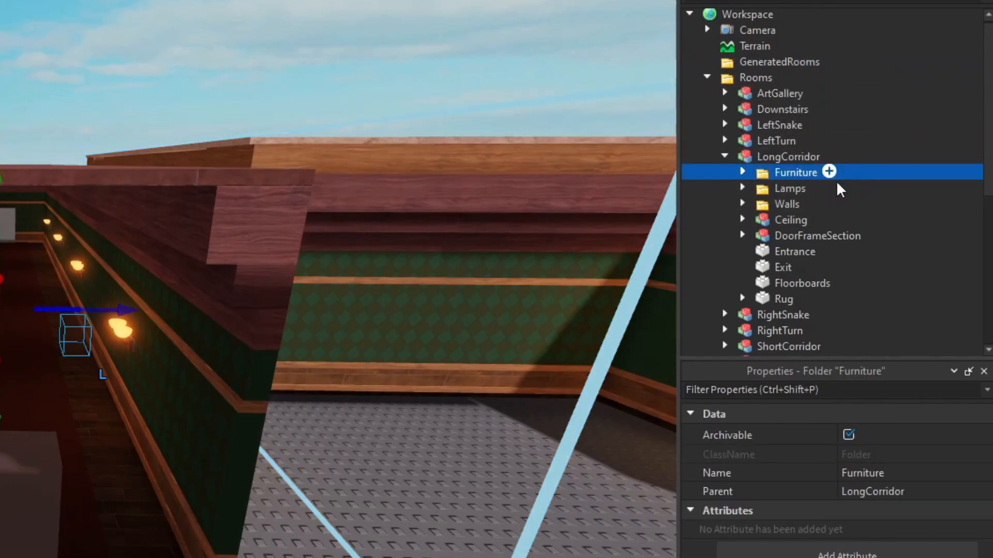
Examine the LongCorridor room's contents, from the Furniture, Lamps and Walls folders to the Ceiling model and the Entrance and Exit parts
key("w")
right_click_drag(129, 237, 217, 246)
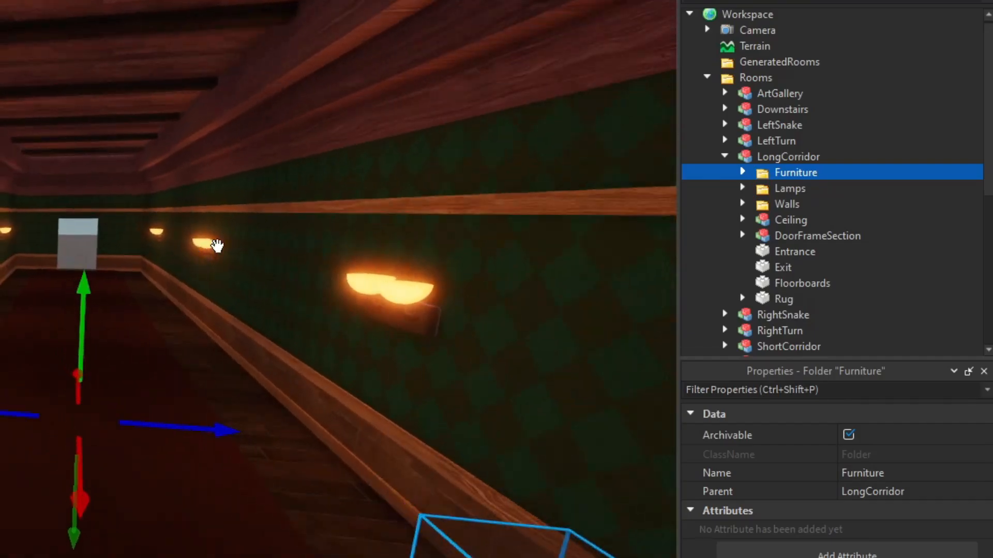
right_click_drag(326, 175, 326, 175)
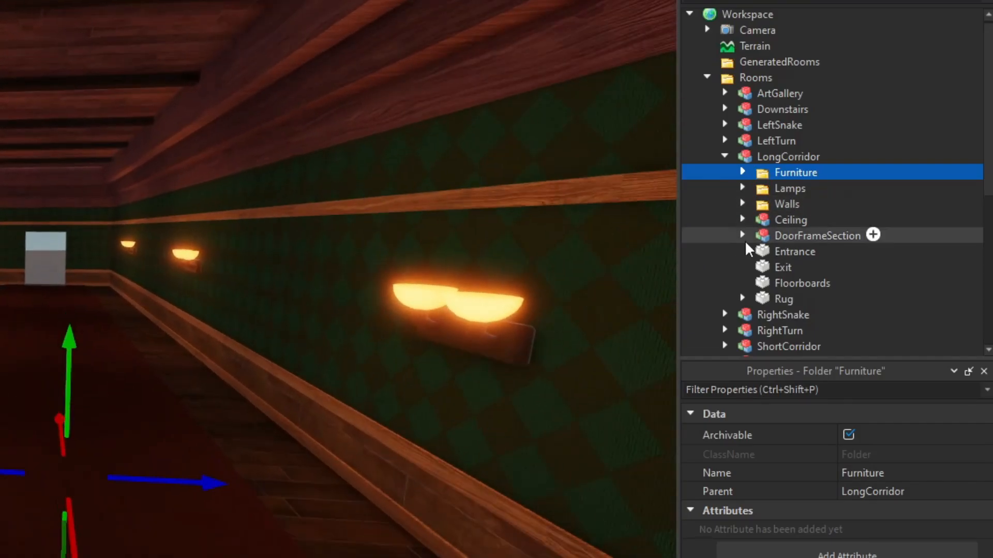
left_click(790, 189)
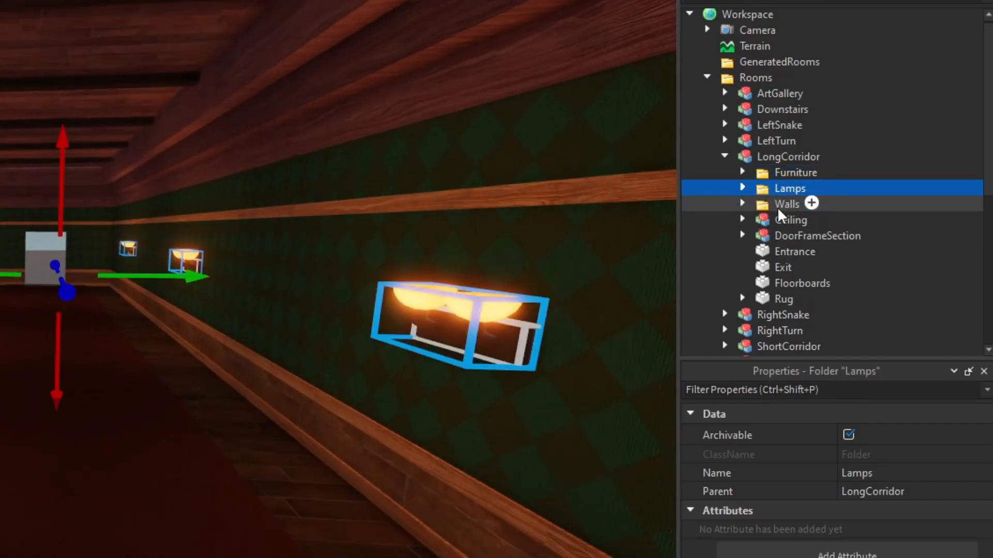
left_click(778, 204)
left_click(797, 220)
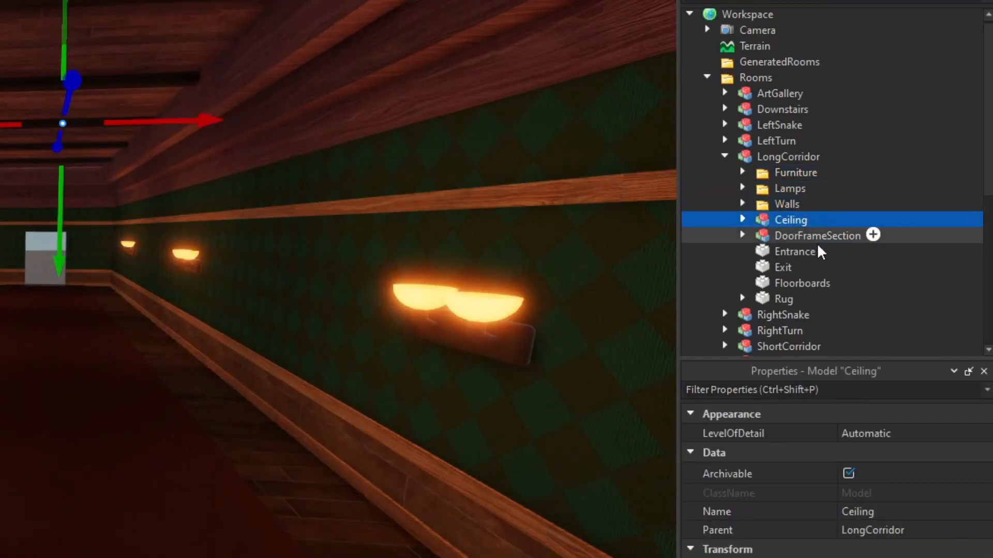
left_click(780, 253)
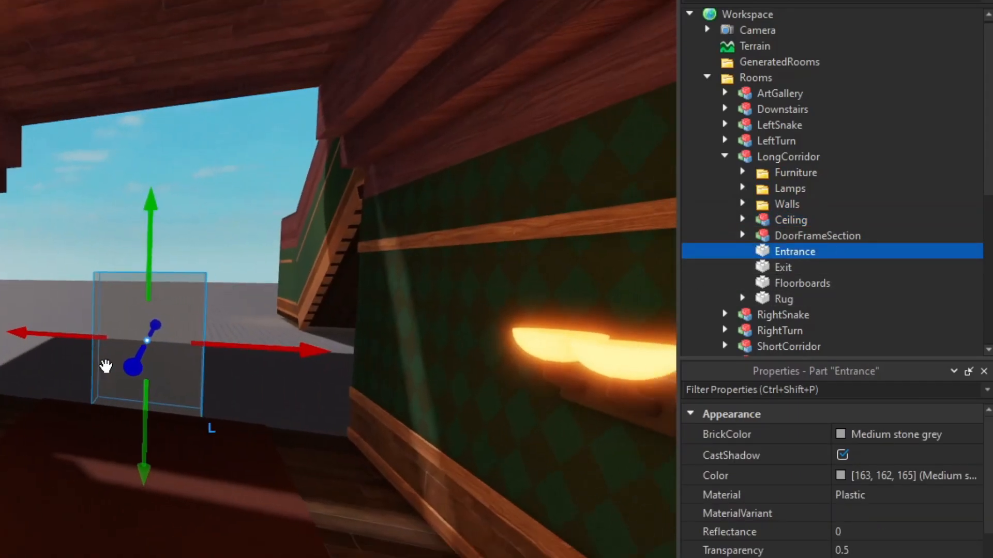
left_click(747, 269)
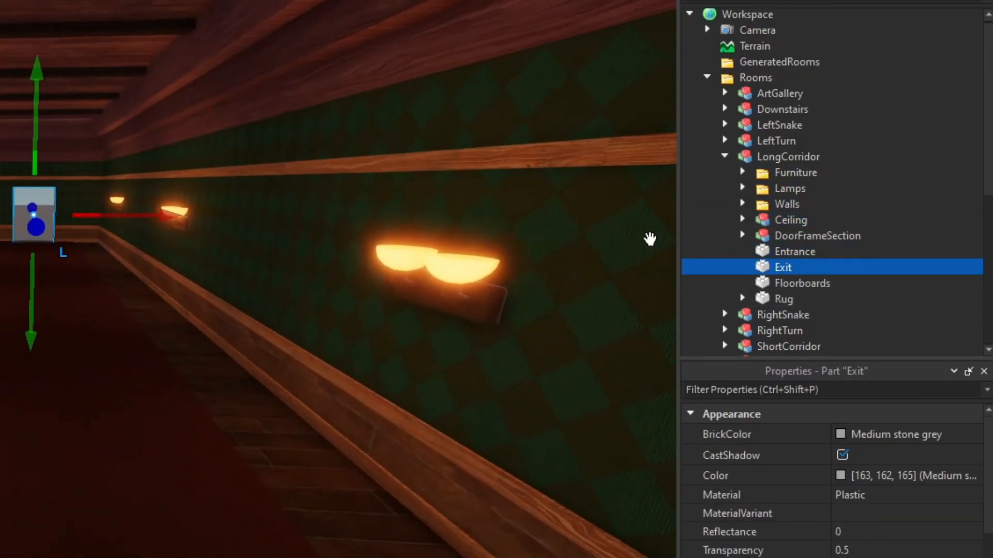
left_click(795, 173)
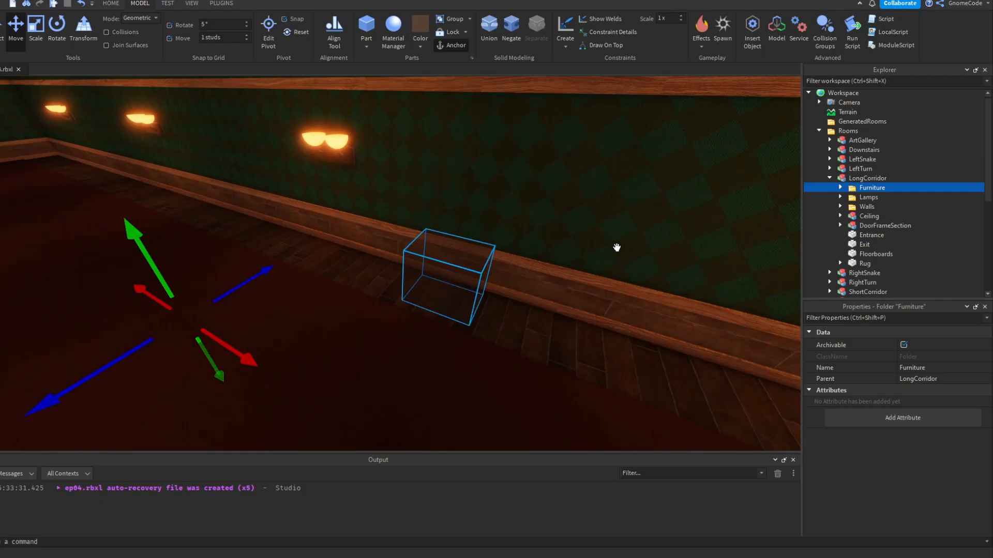
Colour the three TemplateDrawer parts in the LongCorridor Furniture folder Really red
key("w")
right_click_drag(617, 247, 620, 248)
right_click_drag(487, 334, 498, 240)
key("a")
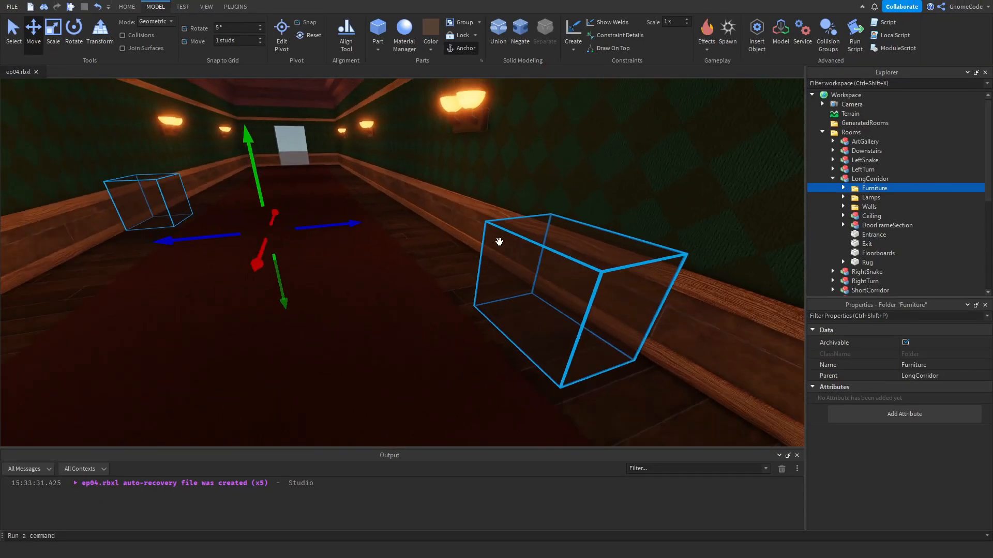
left_click(431, 49)
left_click(574, 141)
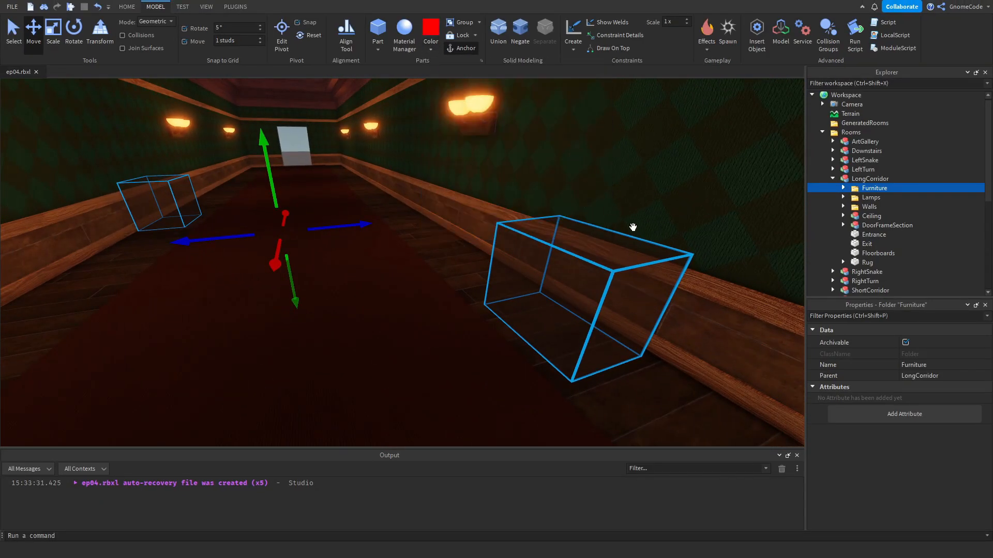
left_click_drag(954, 199, 926, 220)
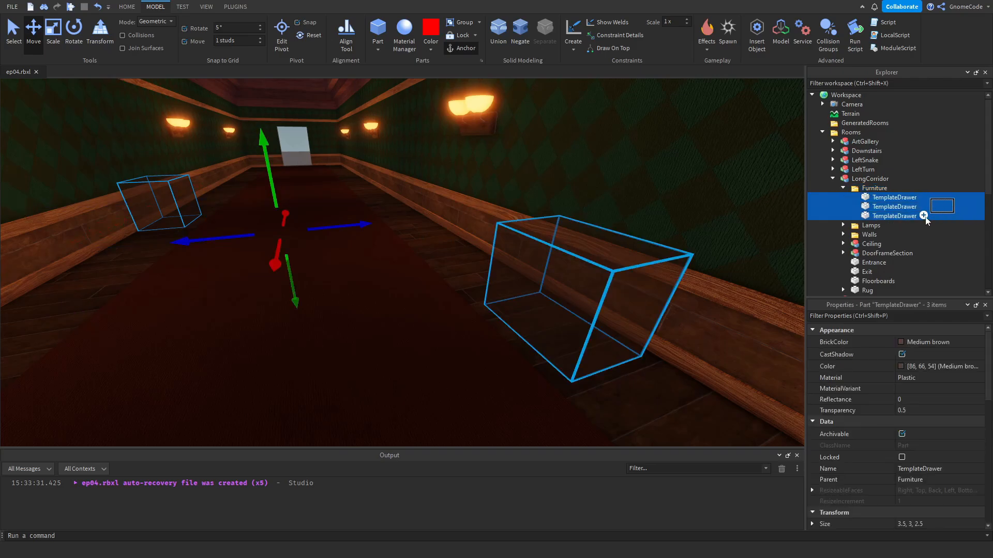
left_click(427, 30)
Duplicate one TemplateDrawer part and place the copy farther along the same corridor wall
right_click_drag(595, 178, 596, 178)
key("s")
key("a")
key("w")
key("s")
key("d")
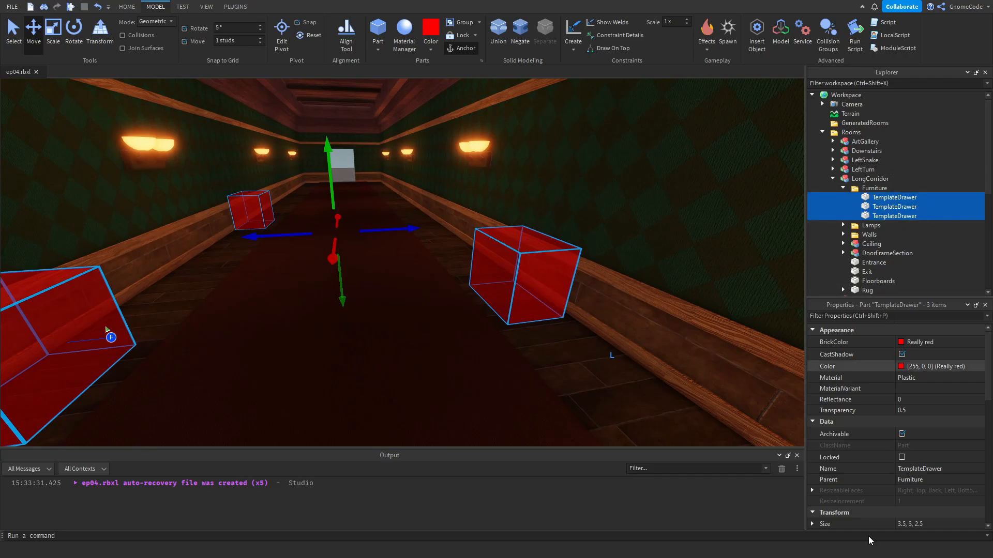
right_click_drag(770, 335, 769, 336)
key("a")
right_click_drag(629, 301, 452, 256)
left_click(499, 268)
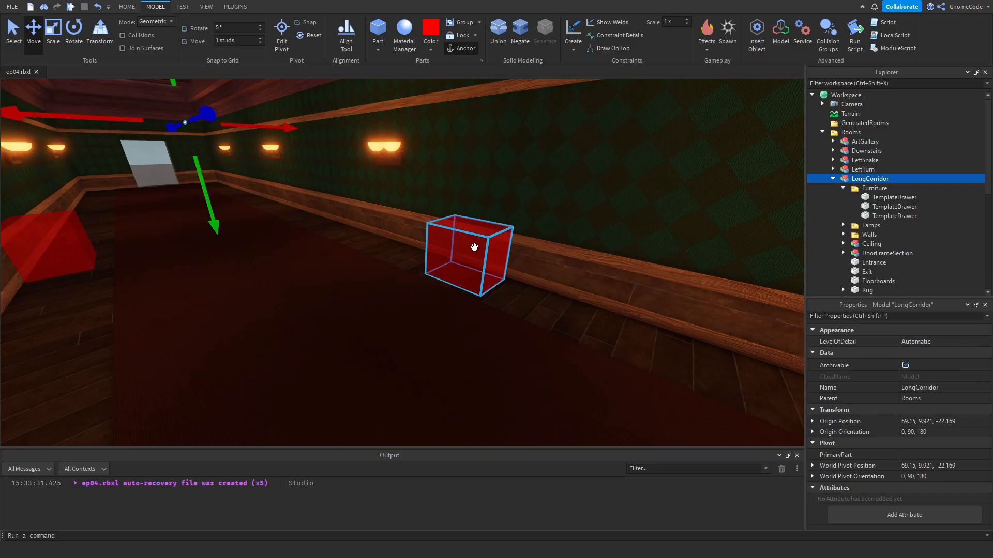
left_click(474, 247, "alt")
key("f")
key("a")
left_click_drag(406, 241, 429, 241)
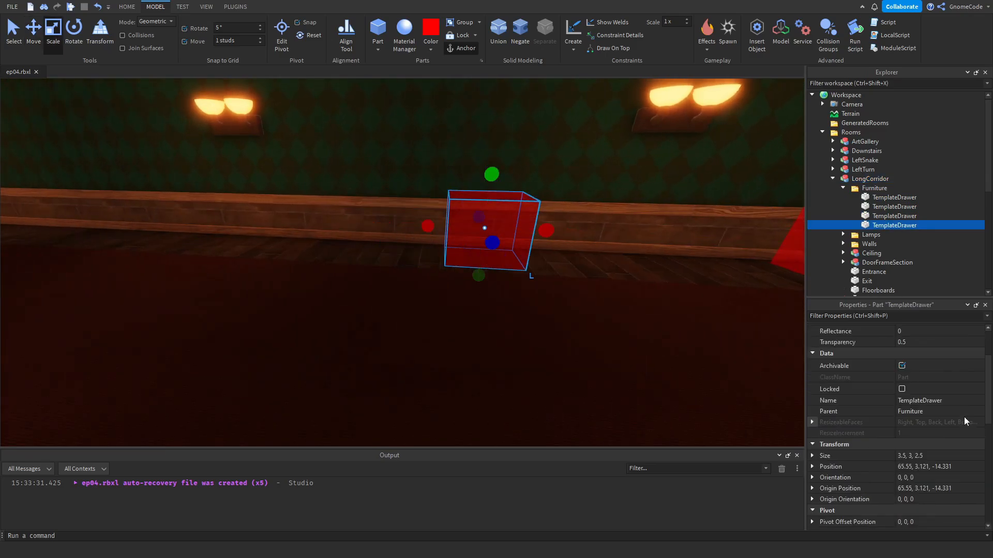
Set the movement snap to 0.5 studs and stretch the copied part along the wall to a size of 10, 3, 2.5
scroll(965, 421, "down", 3)
key("w")
right_click_drag(484, 298, 470, 295)
key("s")
left_click_drag(406, 242, 361, 251)
key("a")
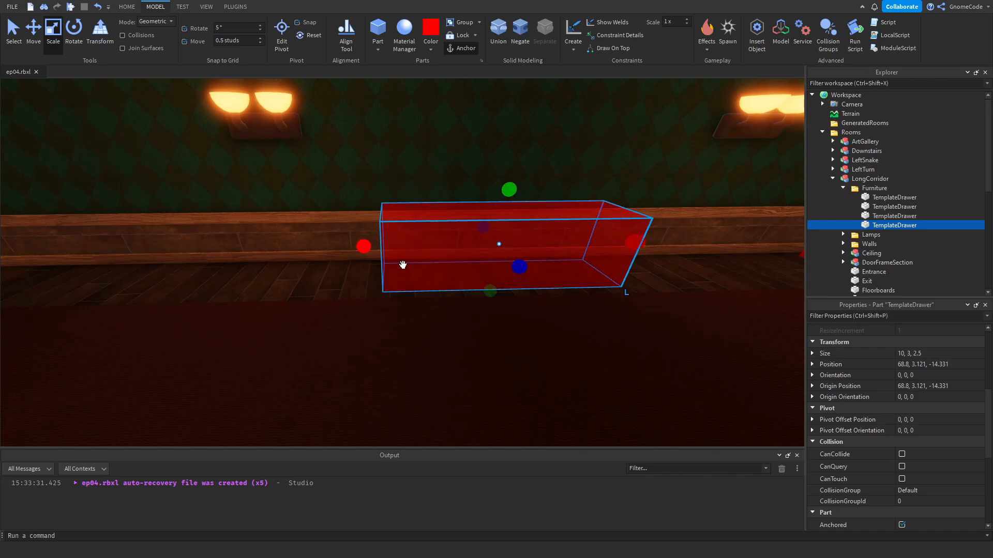
Rename the lengthened TemplateDrawer copy as Desk
key("s")
right_click_drag(402, 265, 487, 281)
key("d")
key("d")
right_click_drag(584, 273, 569, 271)
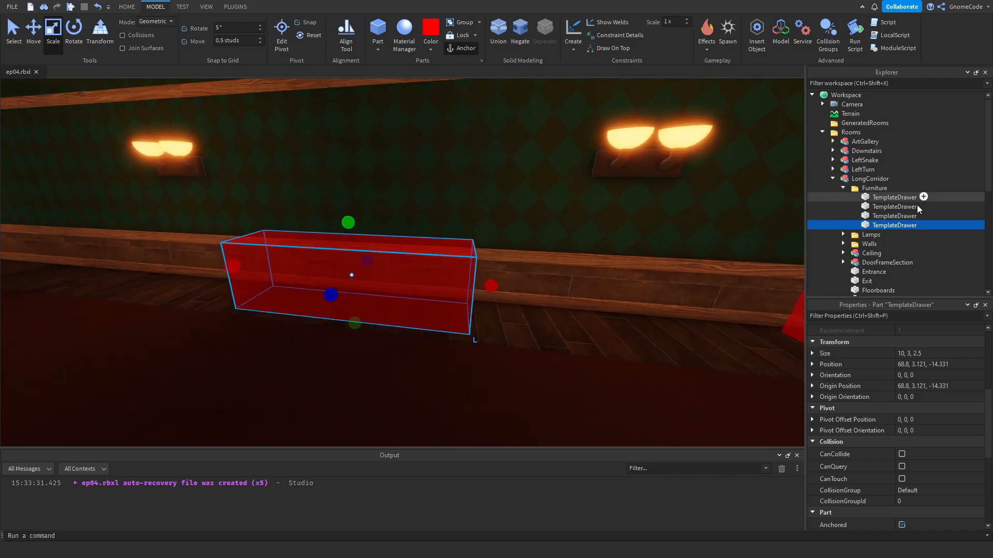
scroll(927, 427, "up", 5)
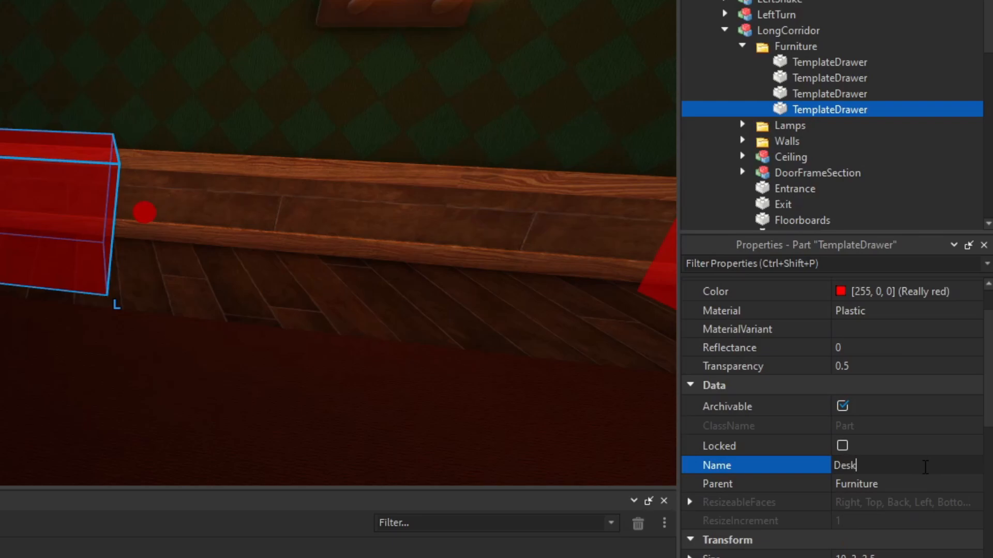
Rename the three remaining TemplateDrawer parts as Drawer
left_click(837, 94)
left_click(845, 78, "shift")
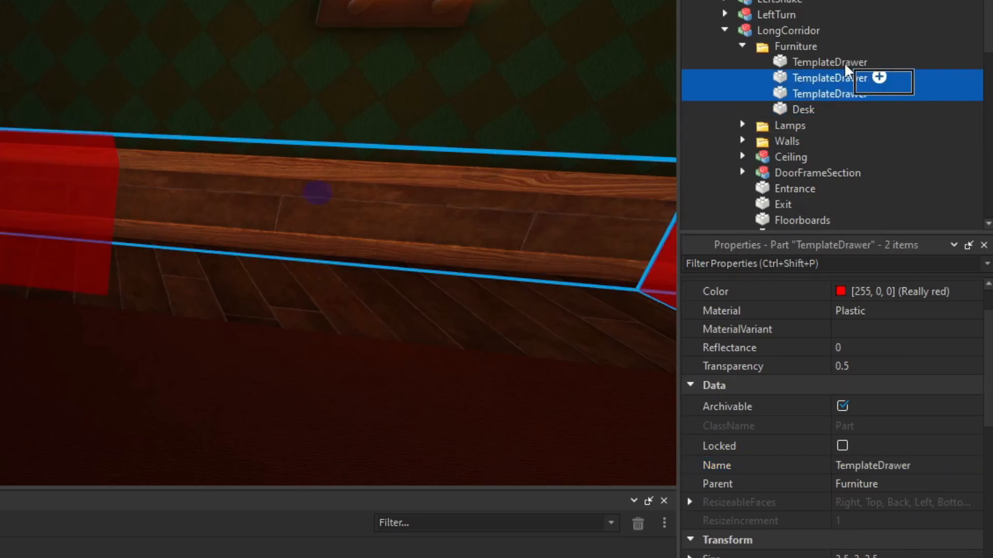
left_click(930, 469)
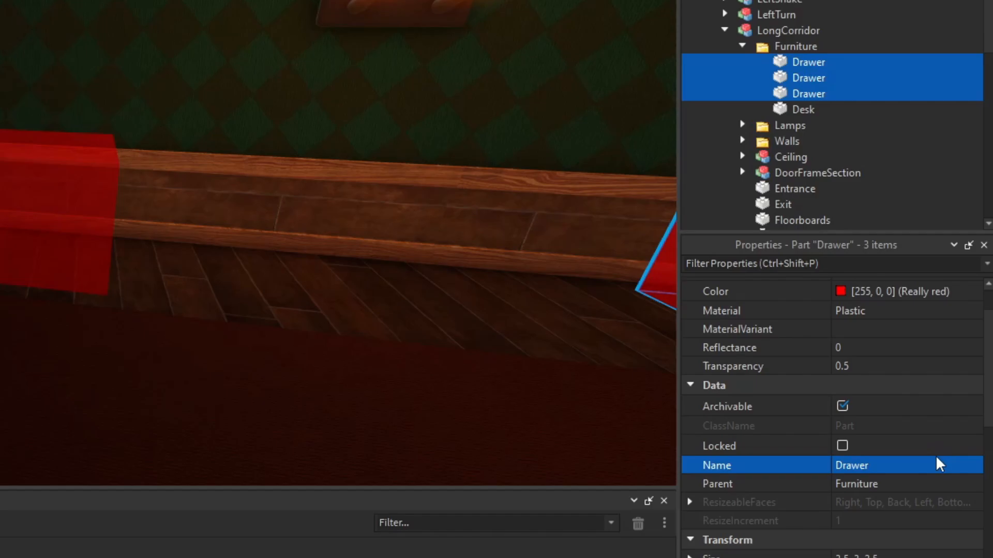
Look over the Desk and Drawer placeholders placed along both walls of the LongCorridor room
right_click_drag(334, 238, 333, 238)
right_click_drag(61, 194, 277, 194)
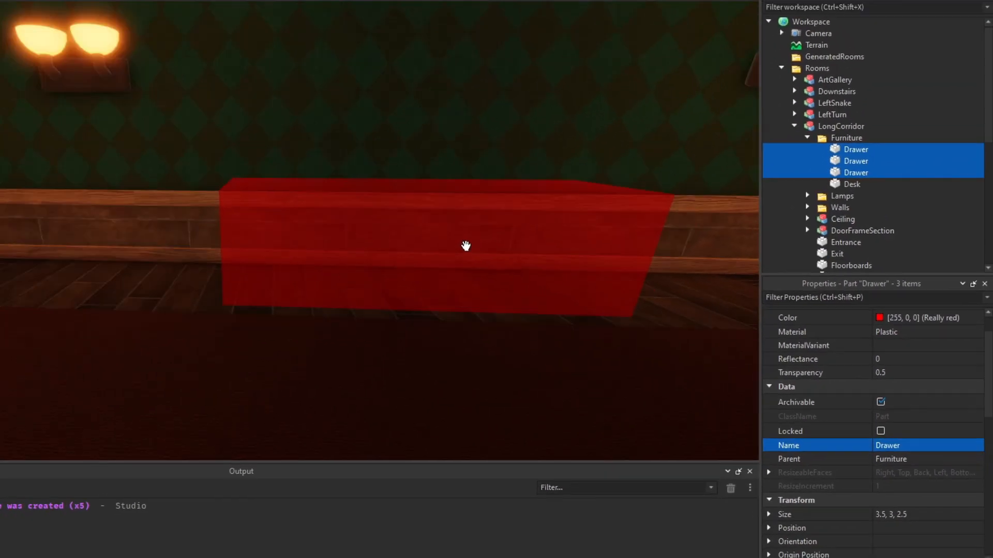
right_click_drag(465, 246, 466, 246)
right_click_drag(569, 274, 569, 275)
right_click_drag(552, 315, 552, 315)
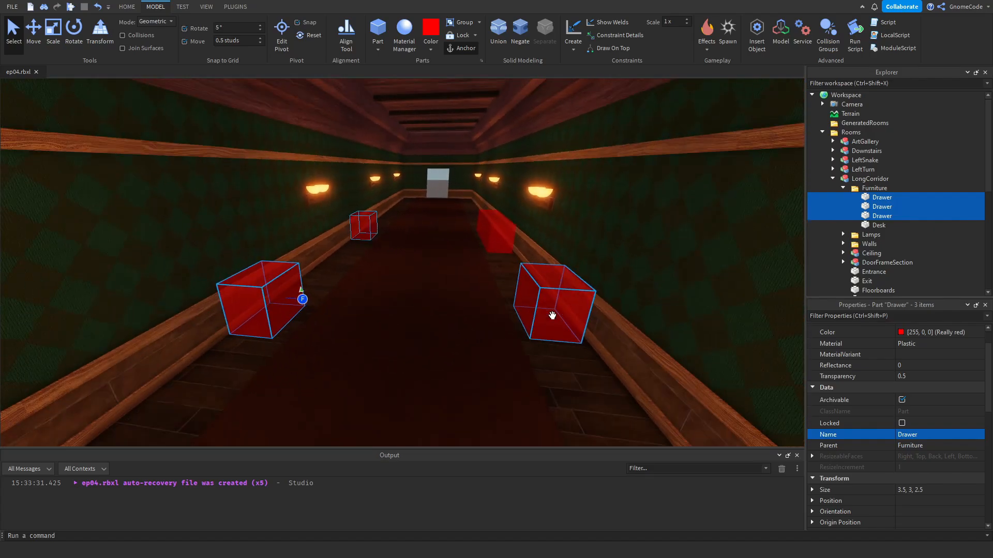
right_click_drag(549, 315, 602, 313)
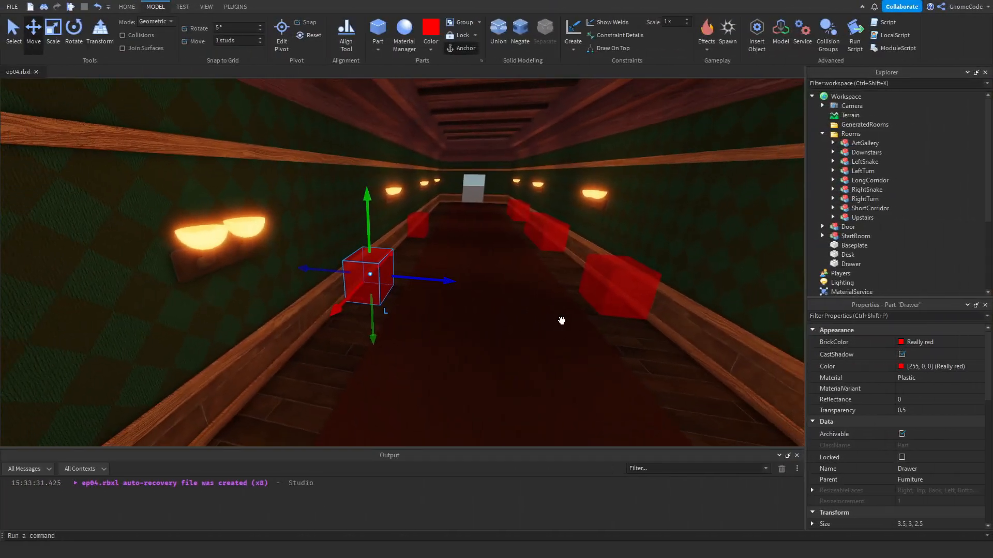
right_click_drag(560, 321, 491, 274)
right_click_drag(456, 224, 456, 224)
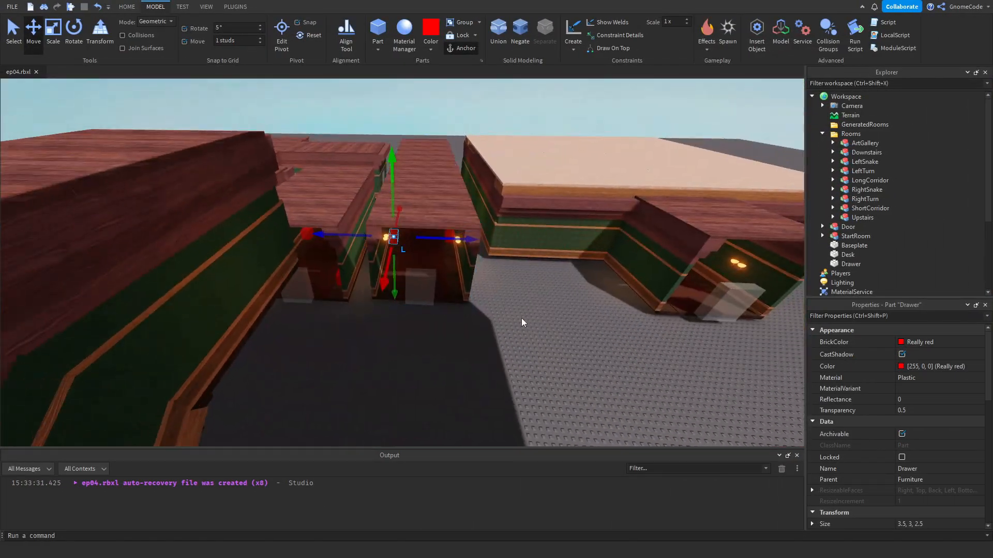
Examine the LeftSnake room's Furniture folder and the Desk and Drawer placeholders in it
left_click(521, 318)
key("w")
right_click_drag(503, 317, 404, 301)
key("w")
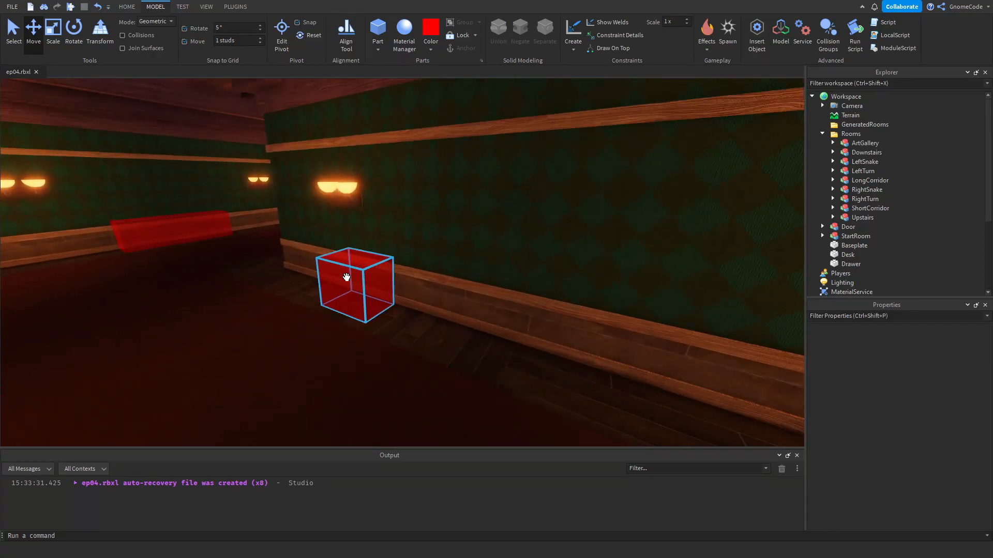
left_click(874, 208)
left_click(864, 161)
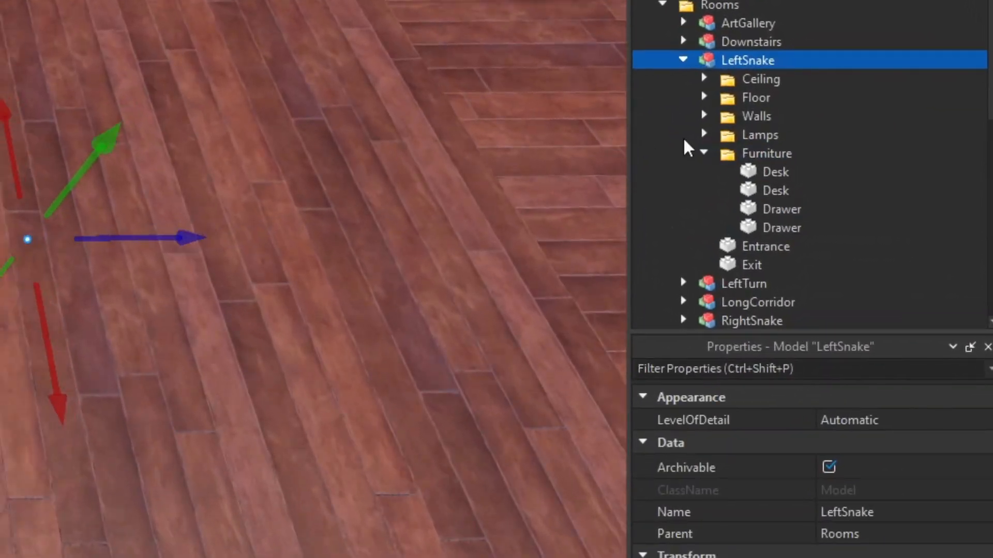
left_click(688, 152)
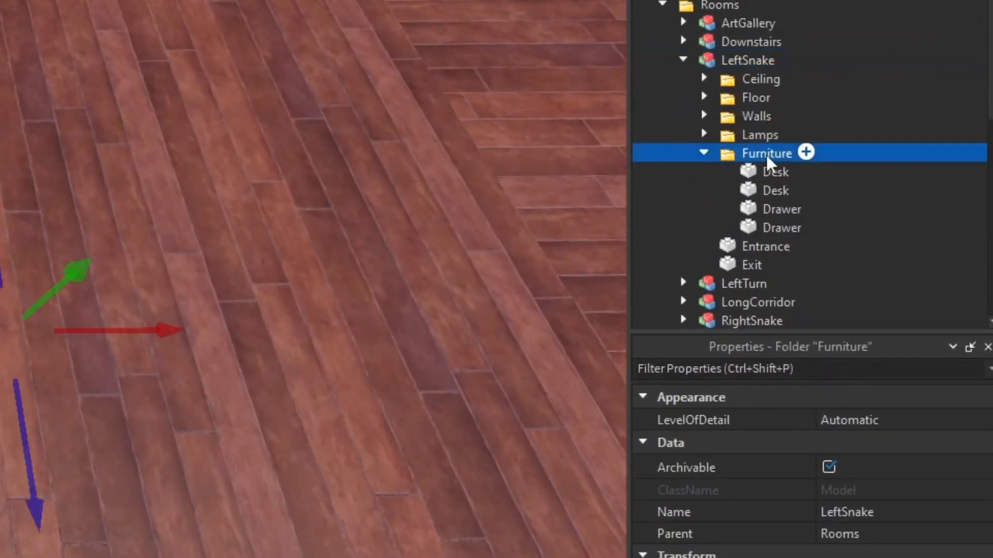
key("f")
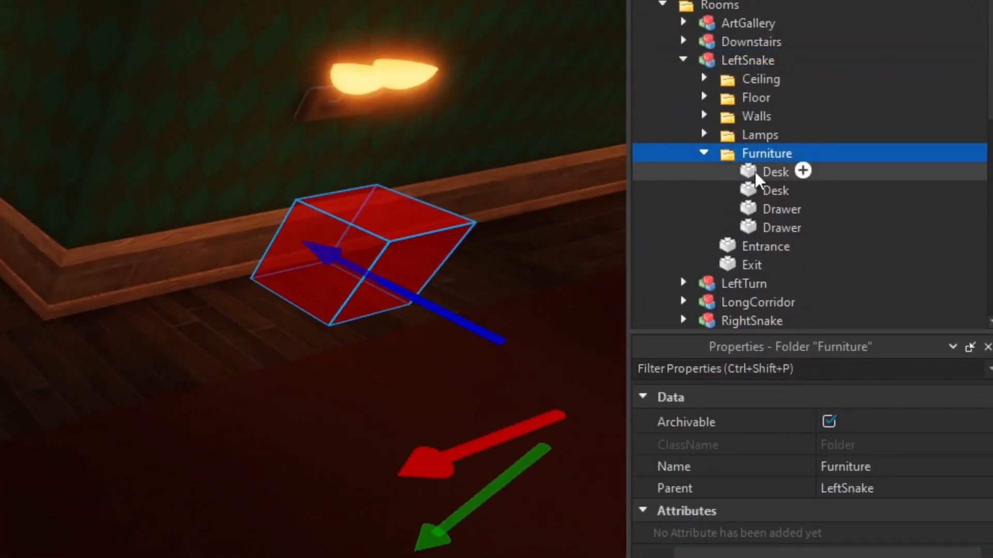
left_click(775, 173)
left_click(775, 190)
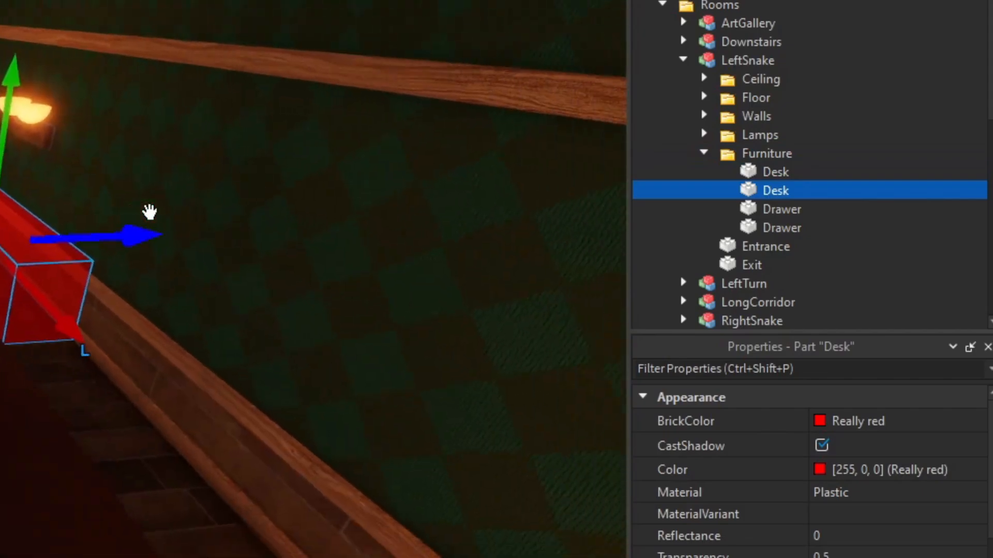
left_click(775, 228)
key("f")
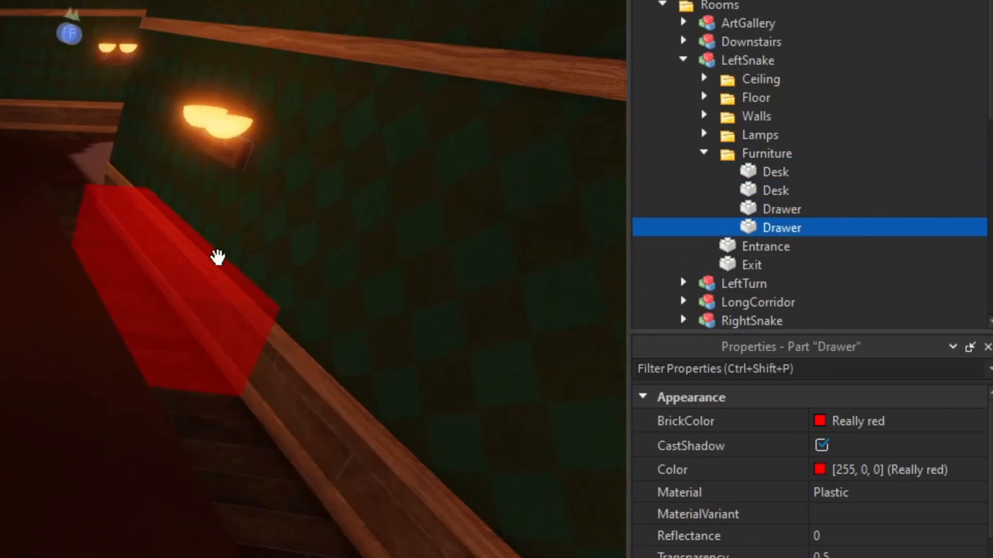
scroll(218, 257, "down", 5)
Survey the other rooms from outside and look through the interior of the Downstairs room
left_click(200, 396)
right_click_drag(200, 396, 200, 393)
key("w")
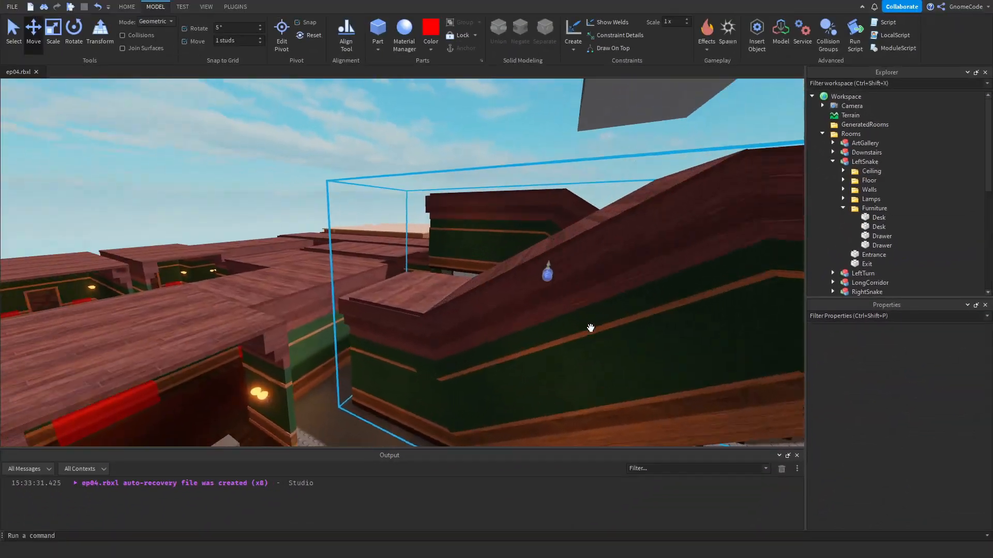
right_click_drag(590, 327, 590, 331)
scroll(590, 330, "up", 4)
scroll(589, 328, "down", 6)
right_click_drag(523, 294, 513, 267)
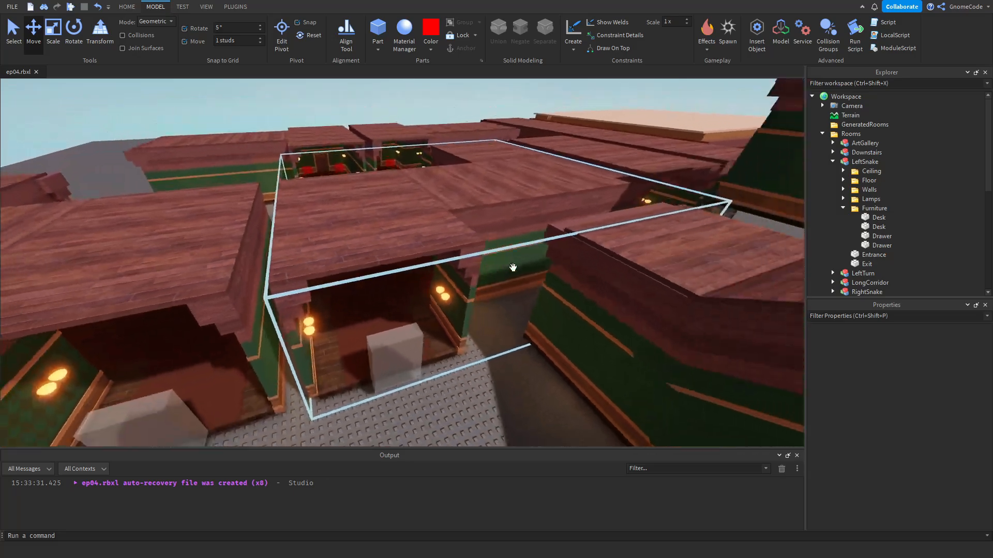
scroll(532, 279, "down", 5)
right_click_drag(545, 320, 543, 321)
scroll(543, 321, "up", 5)
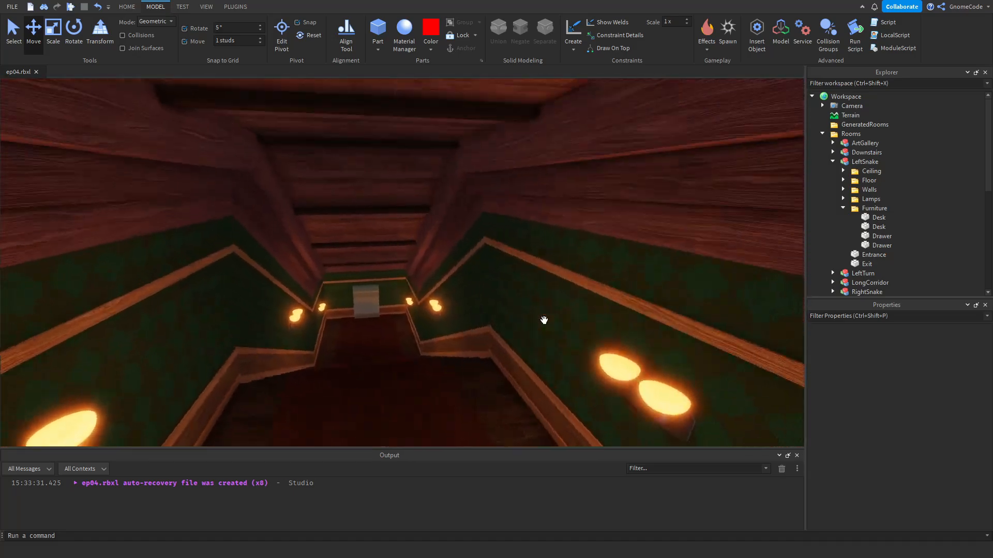
scroll(467, 352, "down", 2)
right_click_drag(467, 352, 479, 342)
key("w")
key("s")
left_click(486, 343)
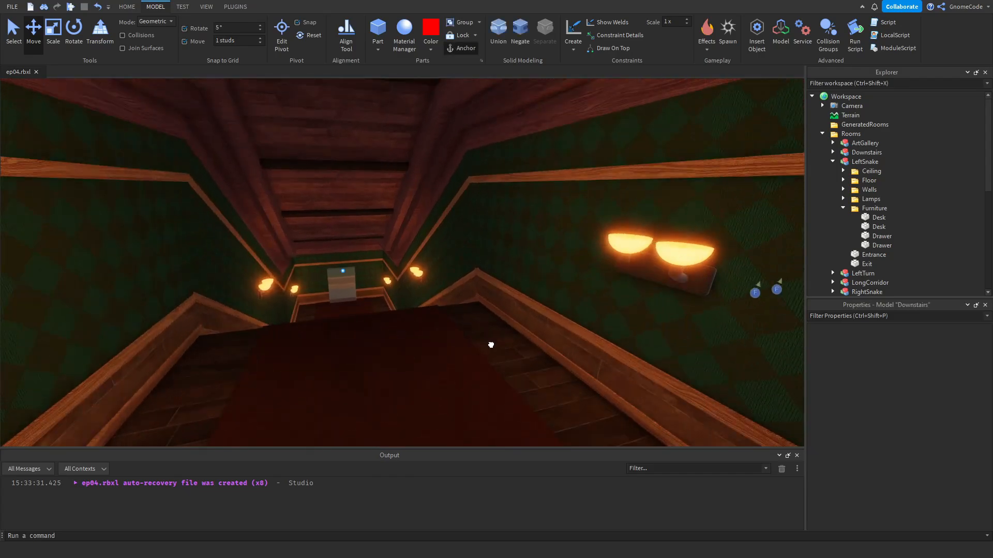
Check the items inside the Downstairs model and clear the selection
left_click(833, 152)
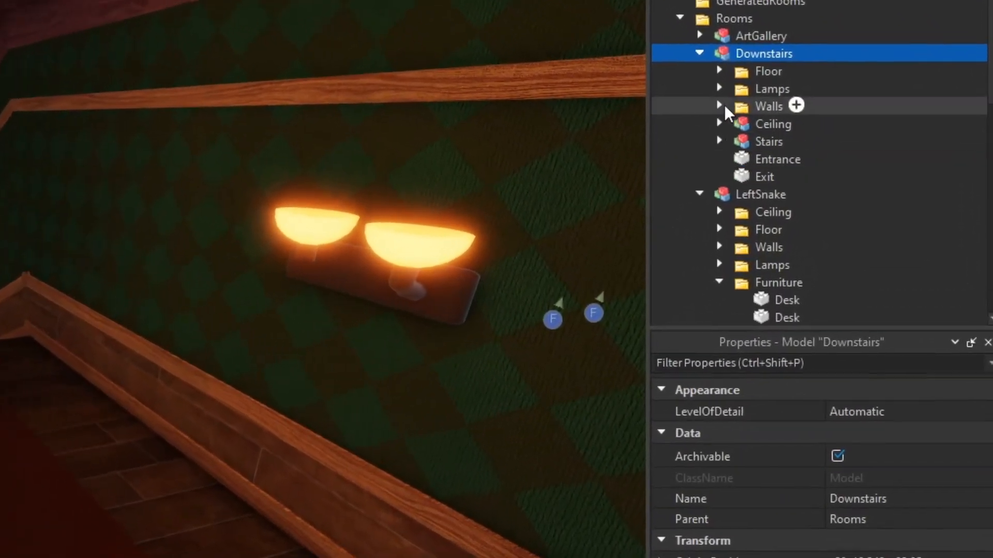
left_click(684, 41)
scroll(20, 188, "down", 8)
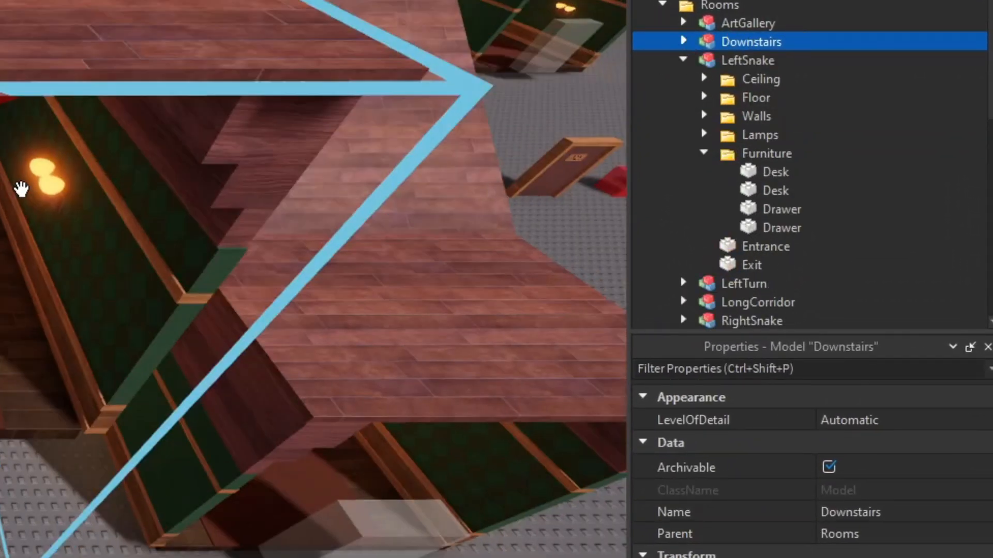
right_click_drag(20, 188, 23, 161)
left_click(203, 327)
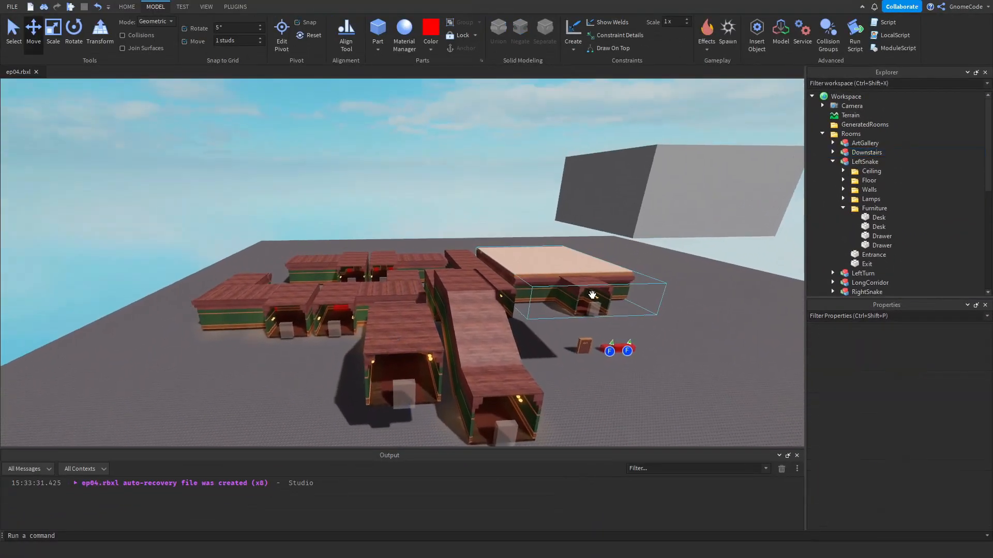
Look through the ArtGallery room's interior, including the red placeholder by the wall, and return to an outside overview
scroll(593, 294, "up", 15)
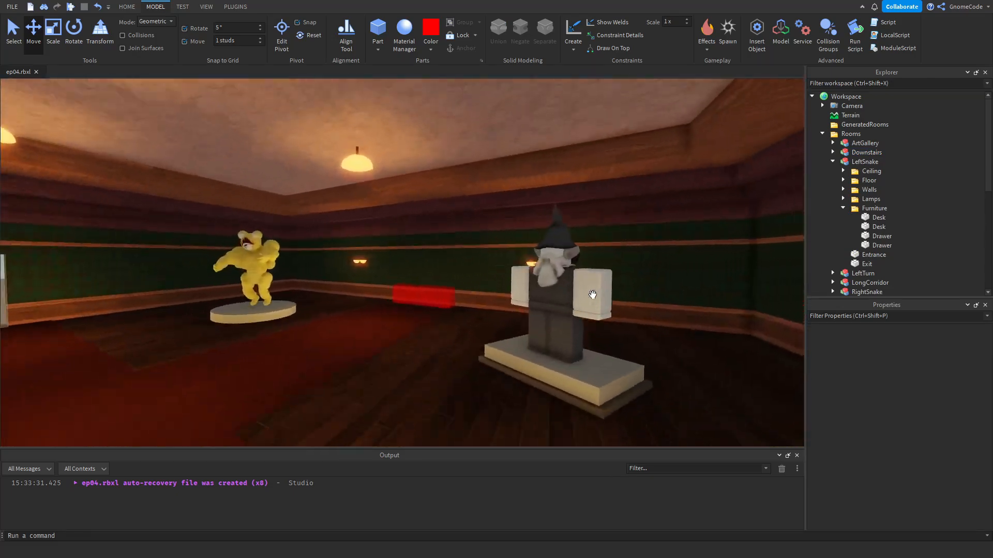
key("w")
right_click_drag(592, 295, 557, 302)
scroll(538, 300, "down", 12)
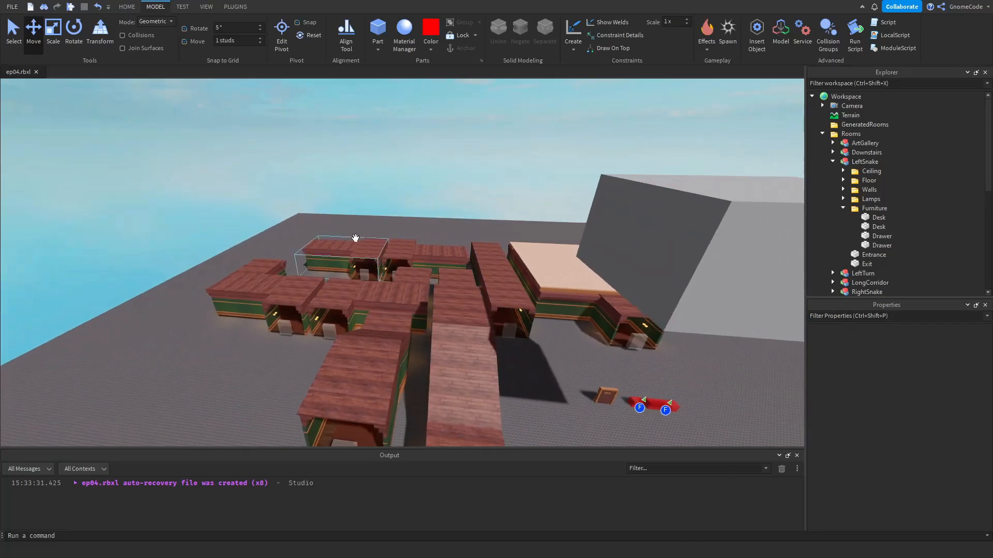
Inspect the original Drawer and Desk placeholders beside the door by selecting each of them in turn
right_click_drag(355, 238, 451, 317)
scroll(538, 308, "up", 15)
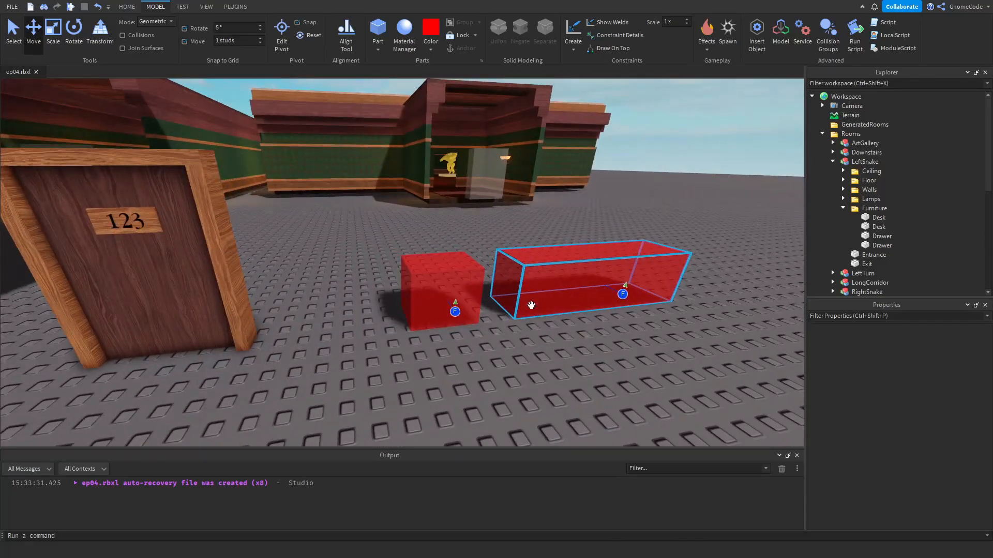
key("d")
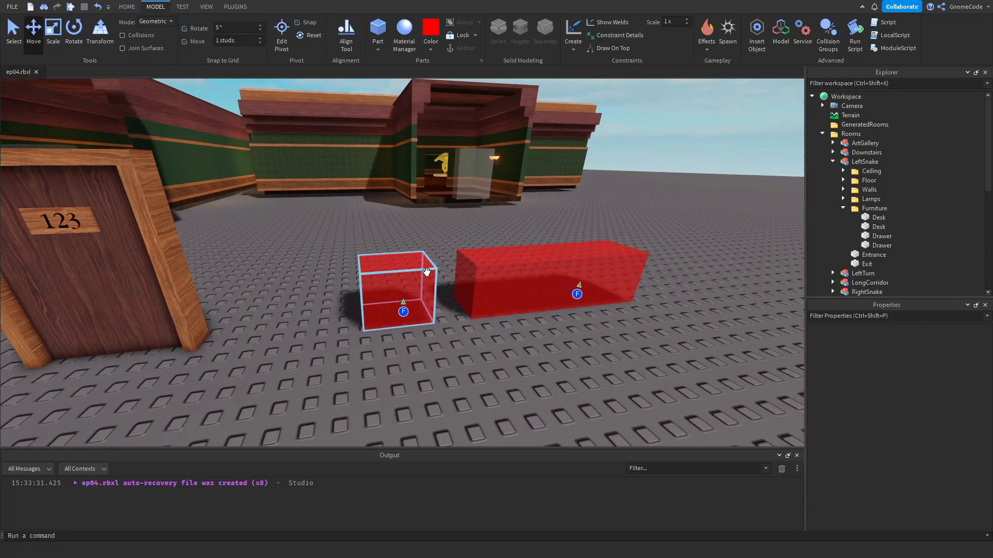
left_click(499, 283)
left_click(400, 291)
key("w")
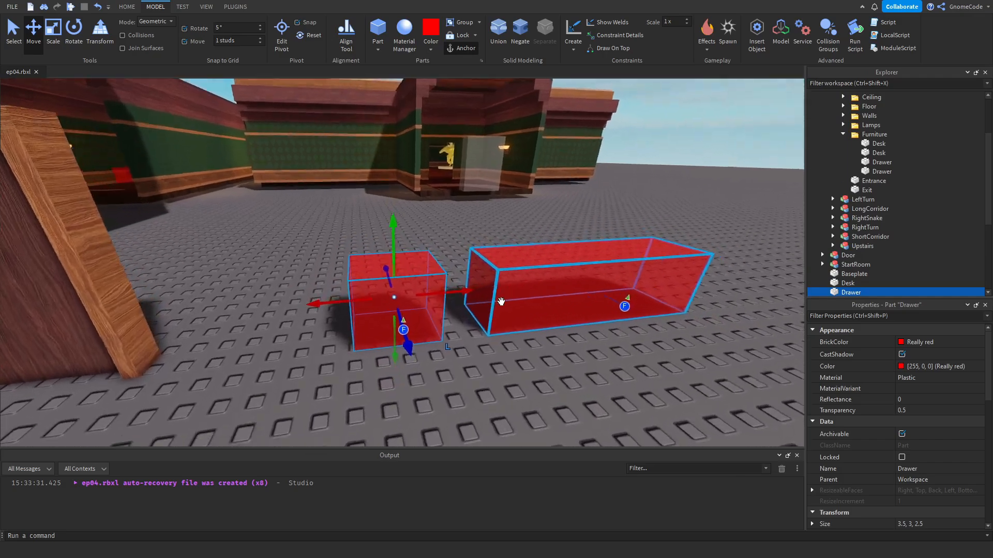
left_click(408, 269)
left_click(532, 274)
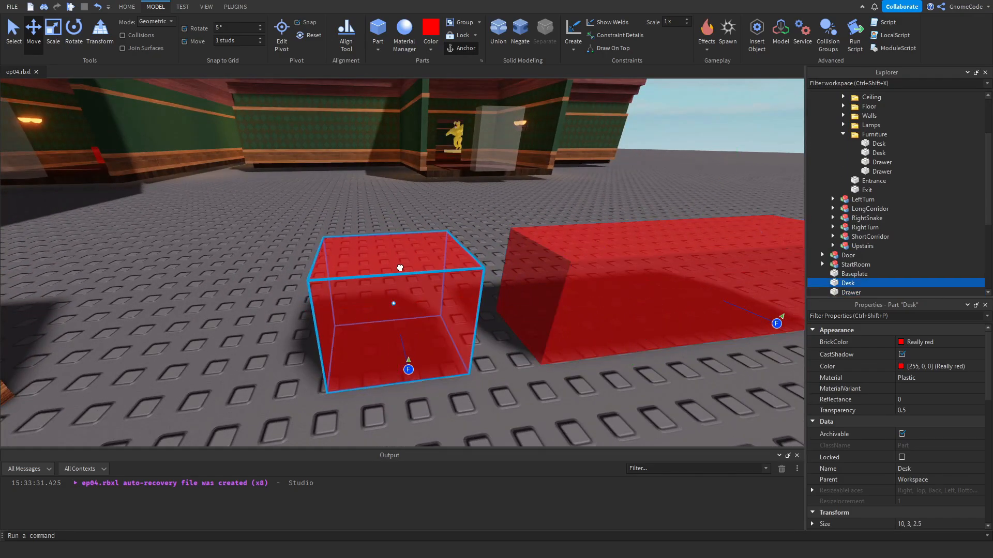
left_click(401, 269)
left_click(538, 273)
left_click(413, 271)
left_click(578, 275)
left_click(421, 272)
left_click(564, 269)
left_click(436, 272)
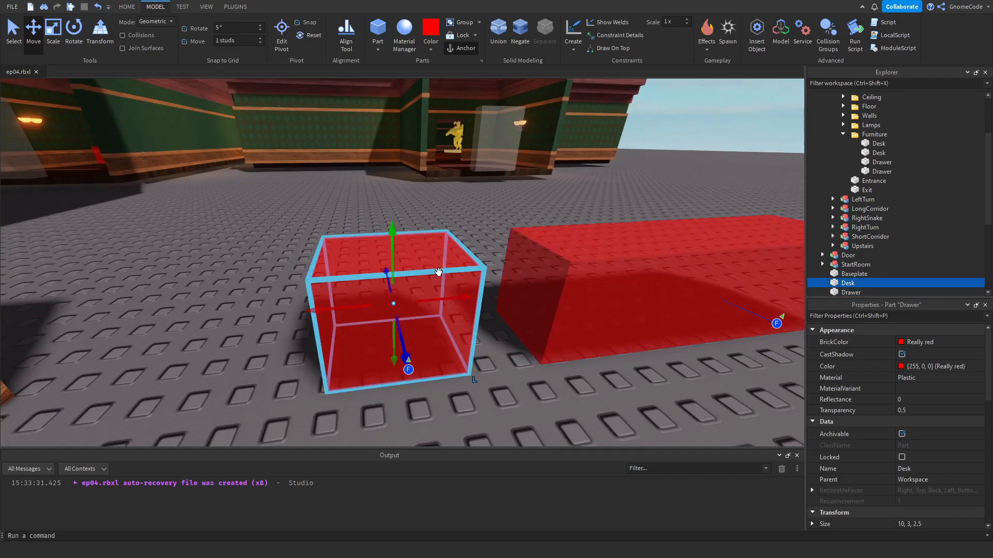
left_click(557, 263)
left_click(461, 262)
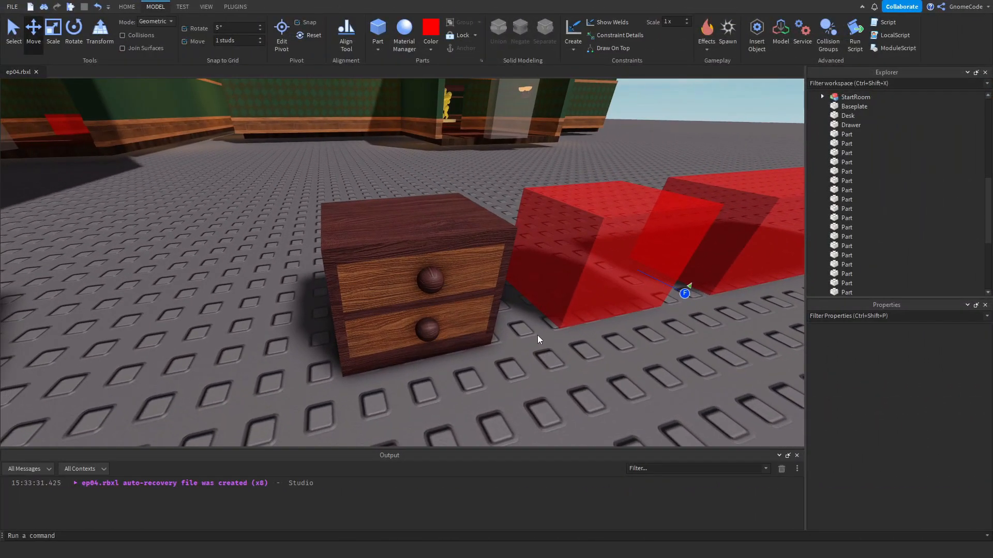
Move the red Drawer placeholder sideways so that it overlaps the modelled wooden drawer unit
left_click(579, 228)
right_click_drag(570, 286, 571, 285)
key("d")
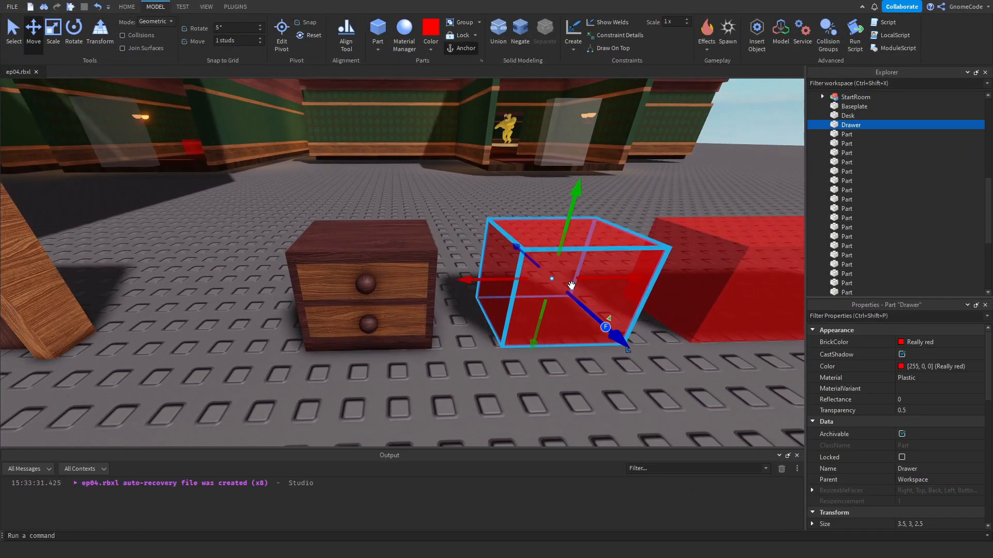
left_click_drag(484, 281, 340, 279)
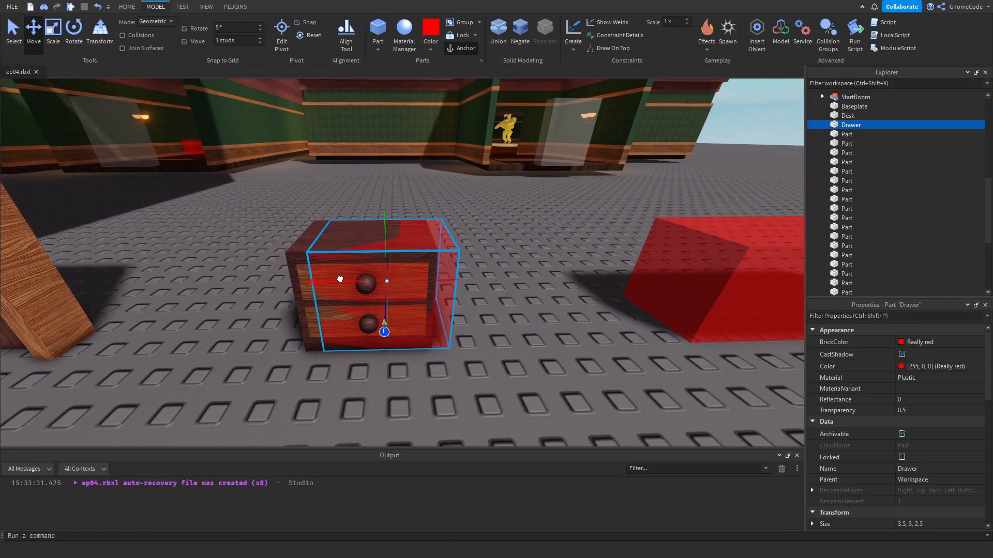